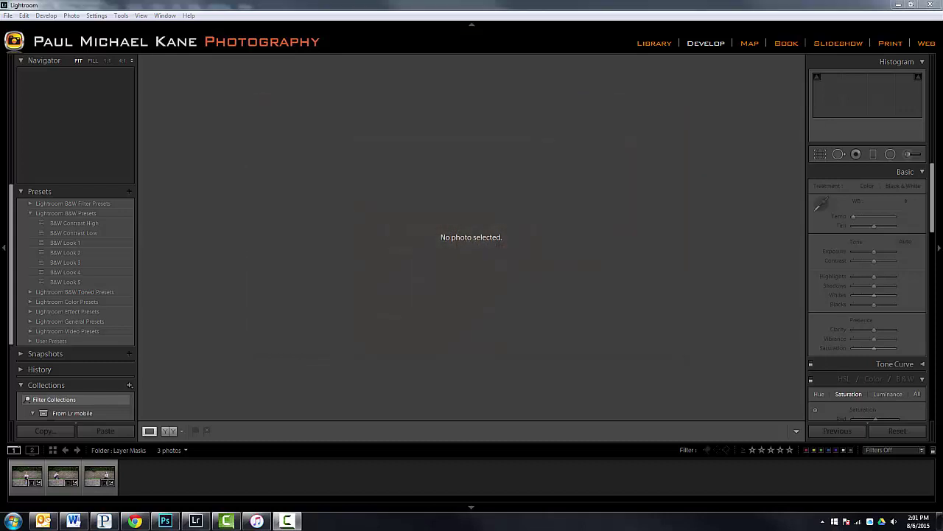
Step: In the Library, hide the folders panel and enlarge the three Layer Masks thumbnails to fill the grid
left_click(638, 42)
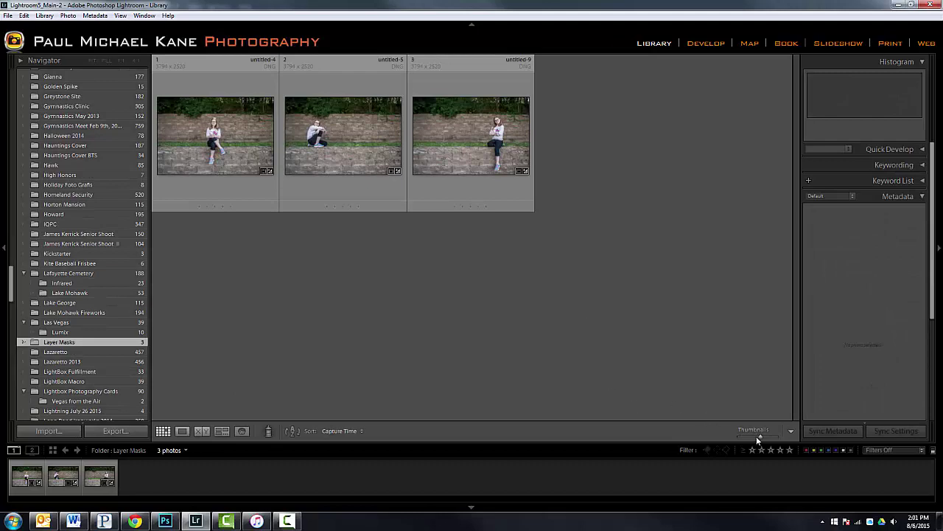
left_click_drag(761, 436, 767, 437)
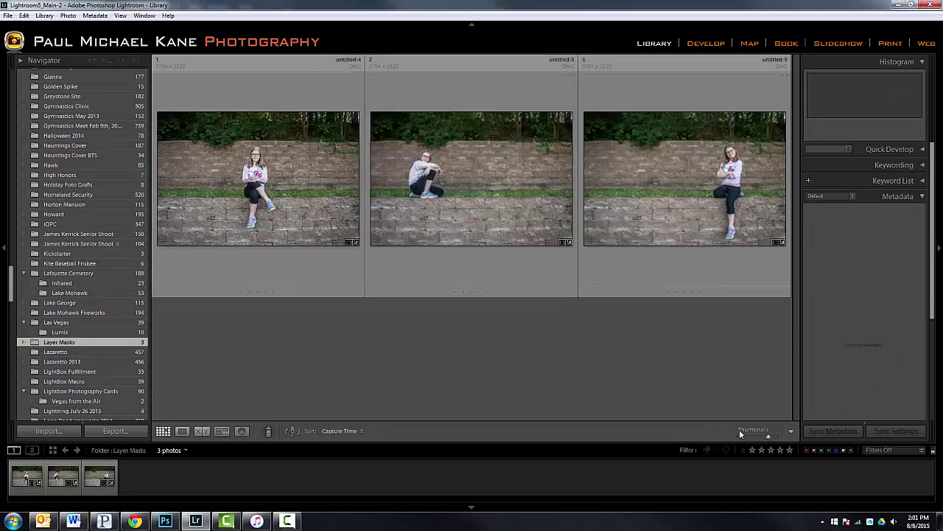
left_click(6, 253)
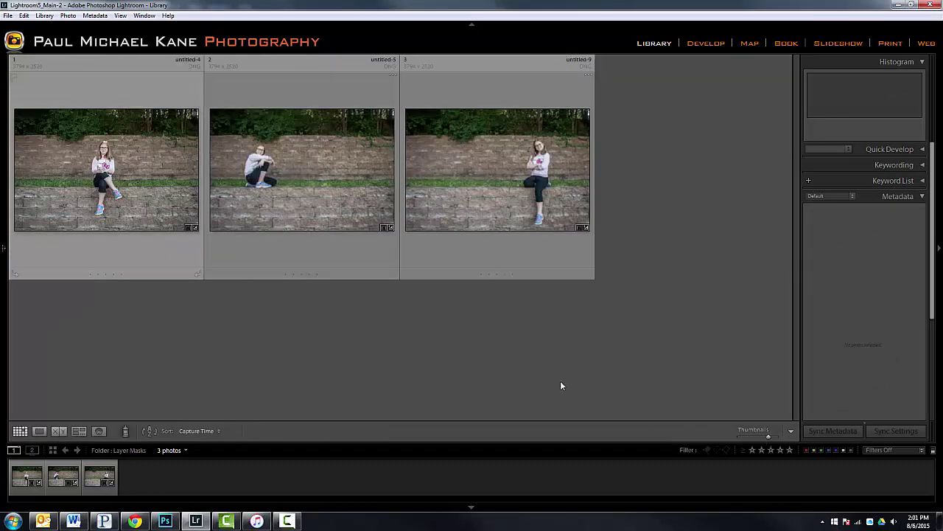
left_click_drag(769, 435, 771, 435)
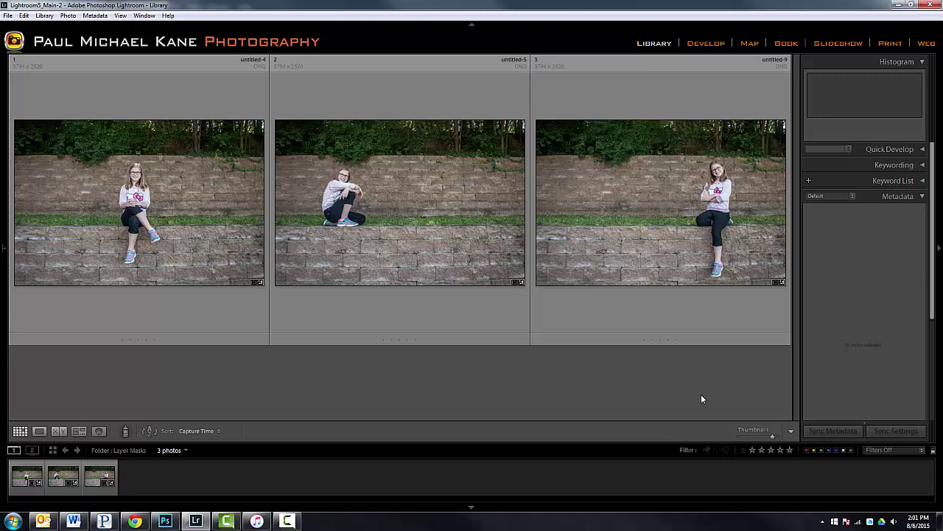
Step: Select all three wall photos and send them to Edit in Adobe Photoshop CC 2015
left_click(155, 251)
left_click(339, 255, "shift")
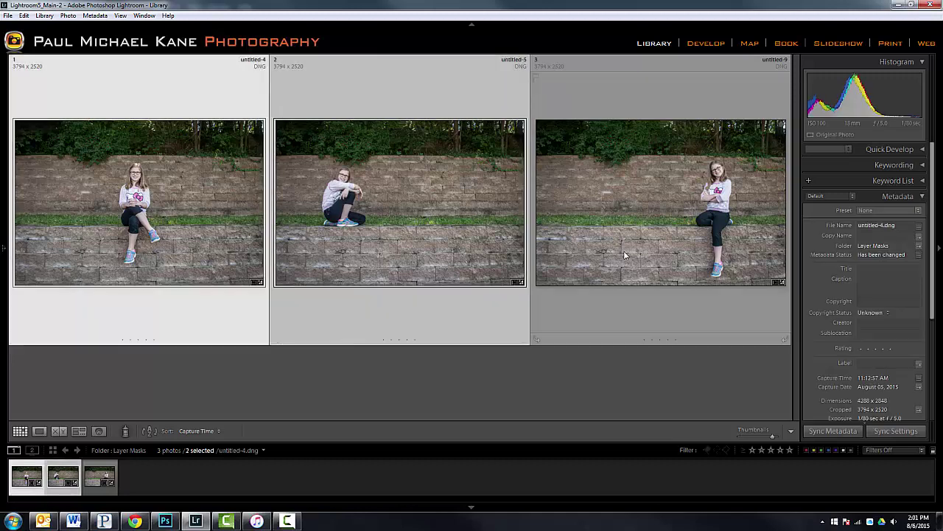
left_click(624, 255, "ctrl")
right_click(598, 172)
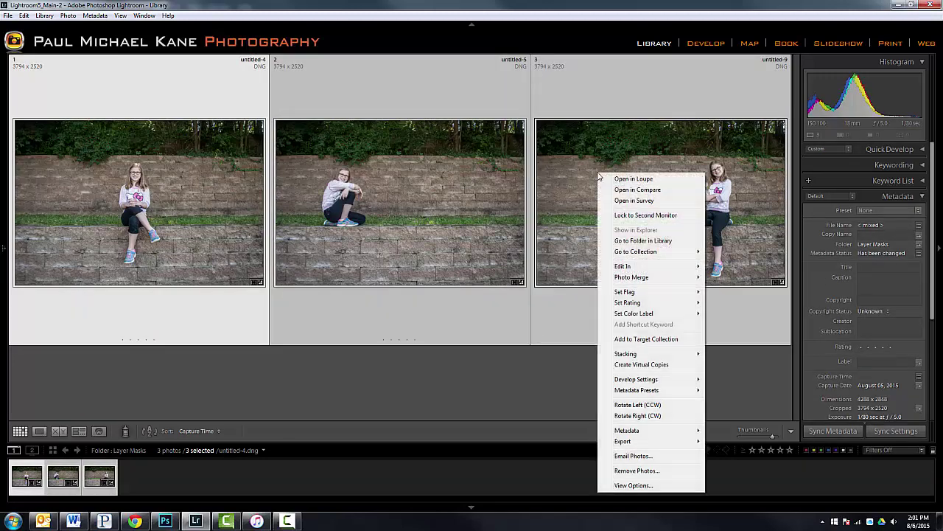
mouse_move(663, 267)
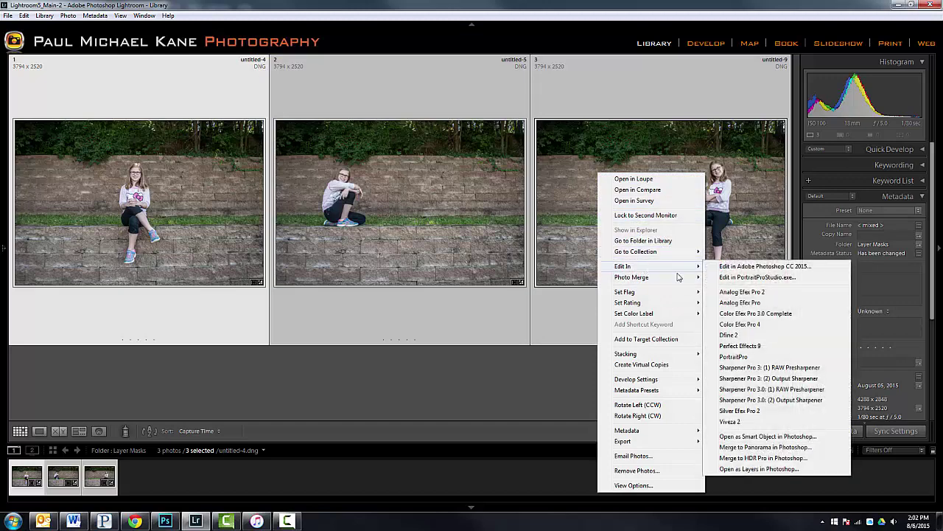
left_click(757, 268)
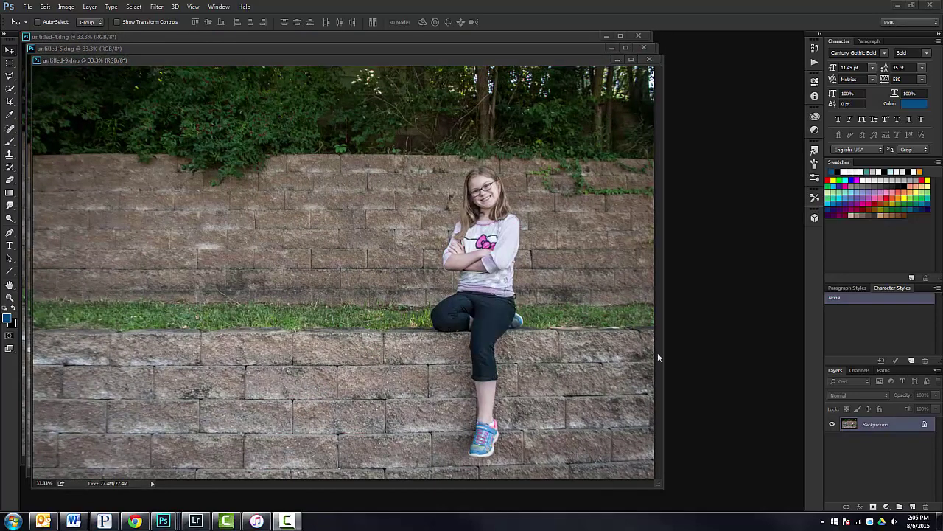
Step: Bring untitled-4.dng forward and drag the untitled-9 photo into it as a new layer
left_click(214, 7)
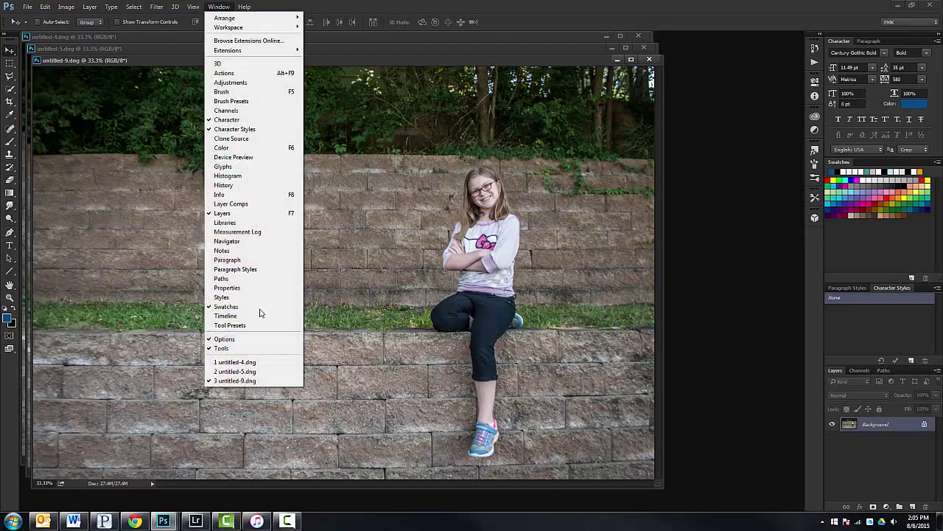
left_click(233, 363)
left_click_drag(387, 43, 449, 46)
left_click(75, 60)
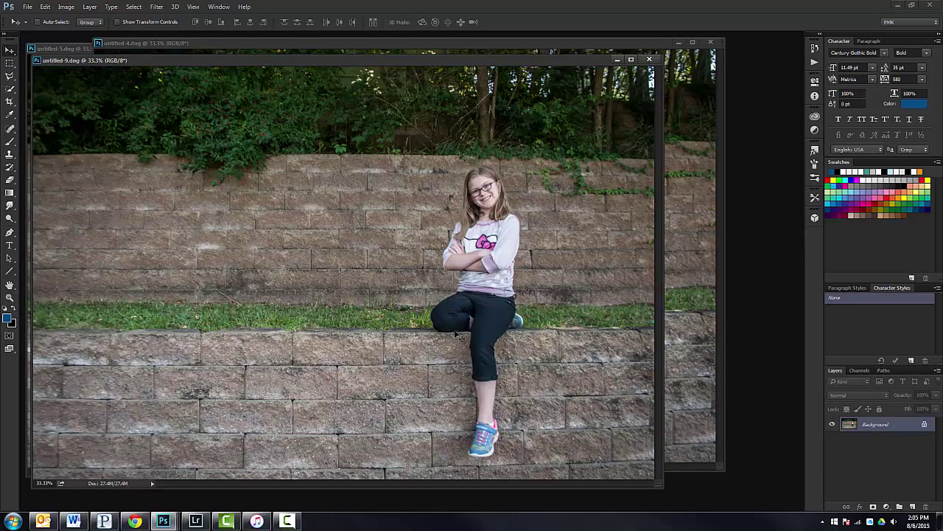
left_click_drag(358, 315, 691, 325)
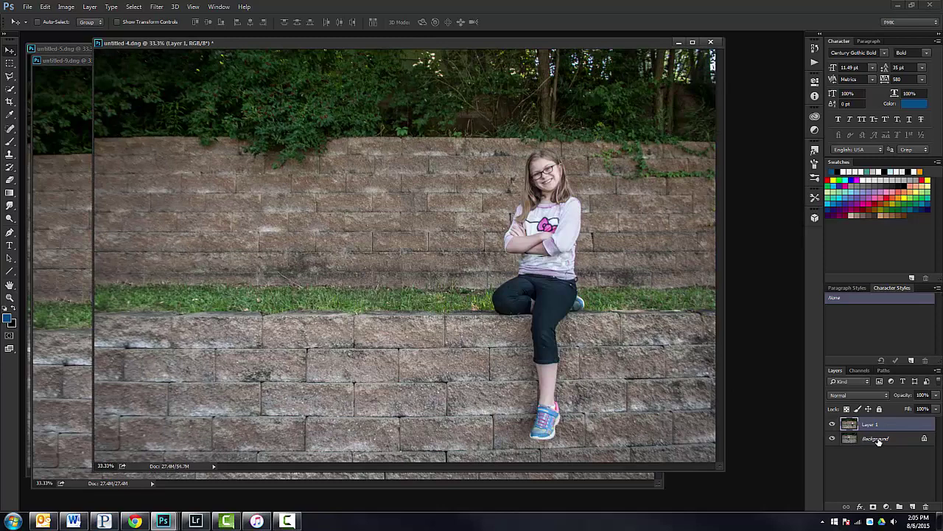
Step: Rename the Background layer to Middle and the added Layer 1 to Right
left_click(879, 441)
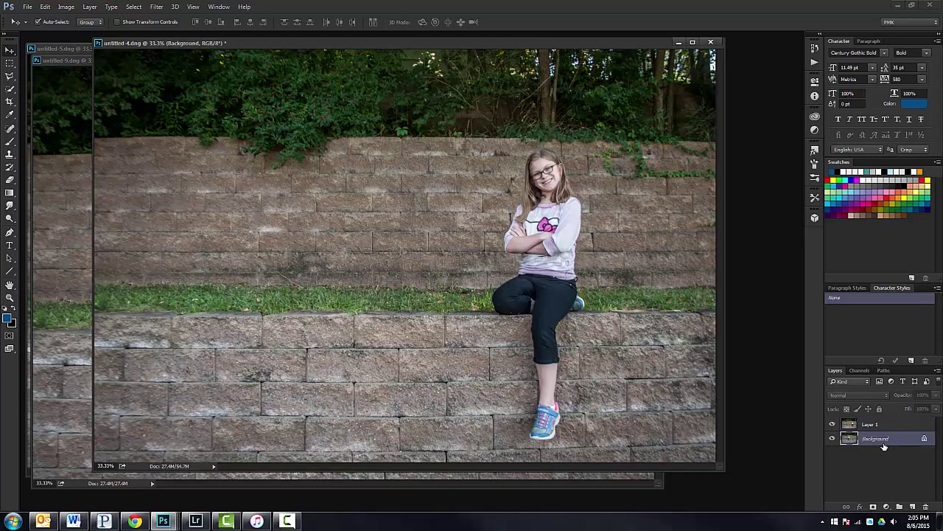
double_click(876, 440)
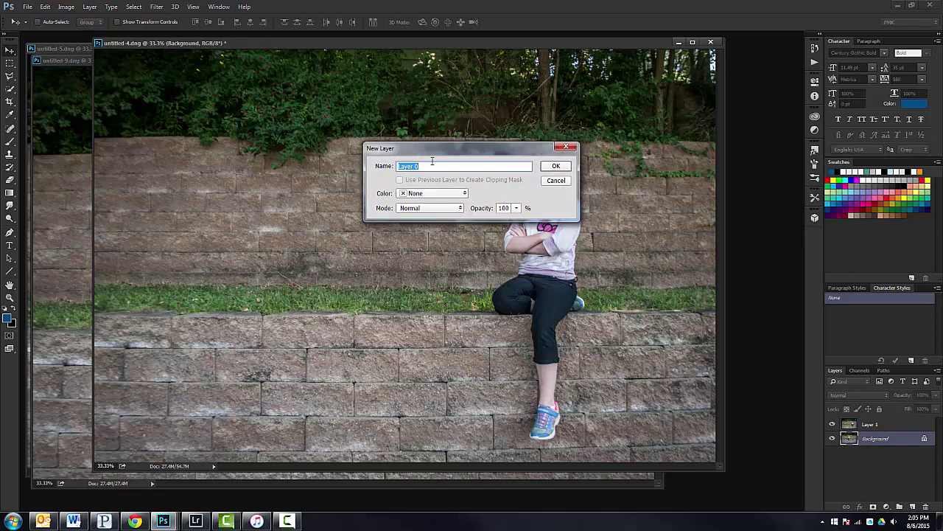
type("Middle")
key("Return")
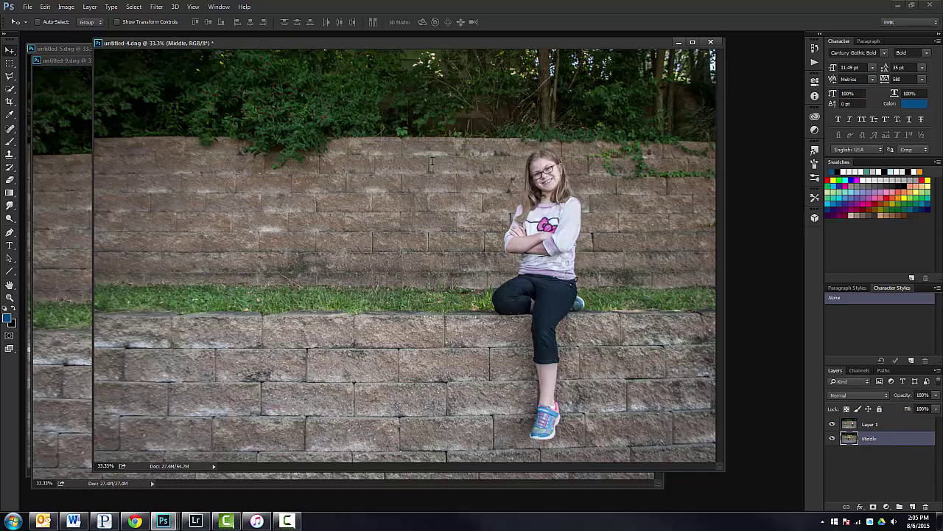
left_click(832, 424)
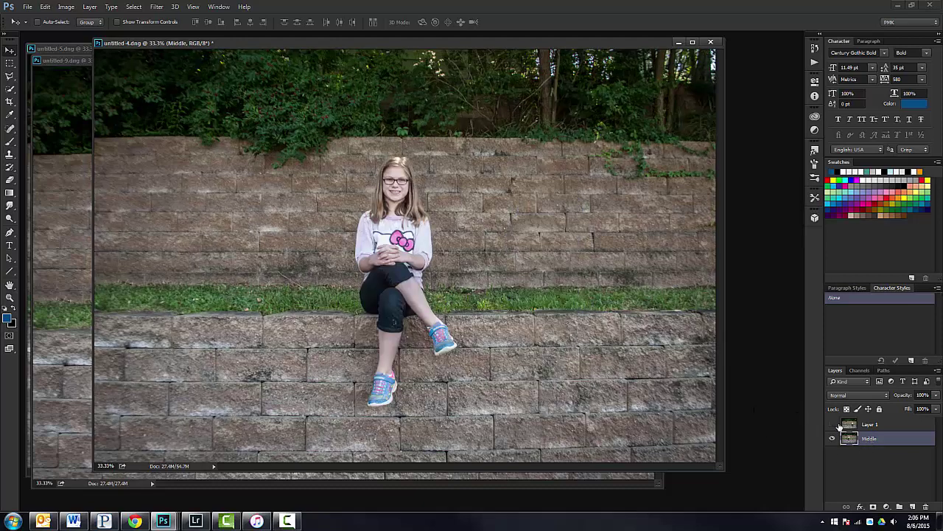
left_click(832, 424)
double_click(870, 425)
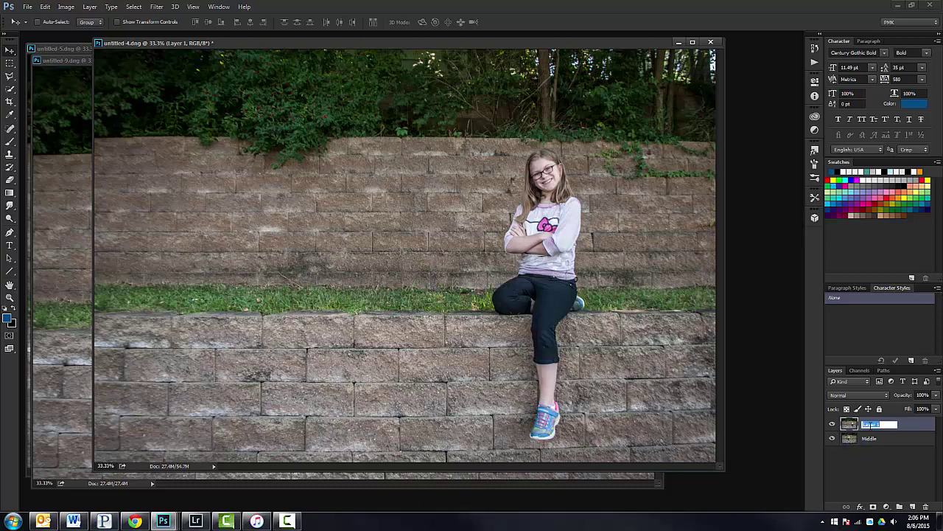
type("Right")
key("Return")
Step: Close untitled-9 without saving and drag the untitled-5 photo into untitled-4 as a layer
left_click(60, 274)
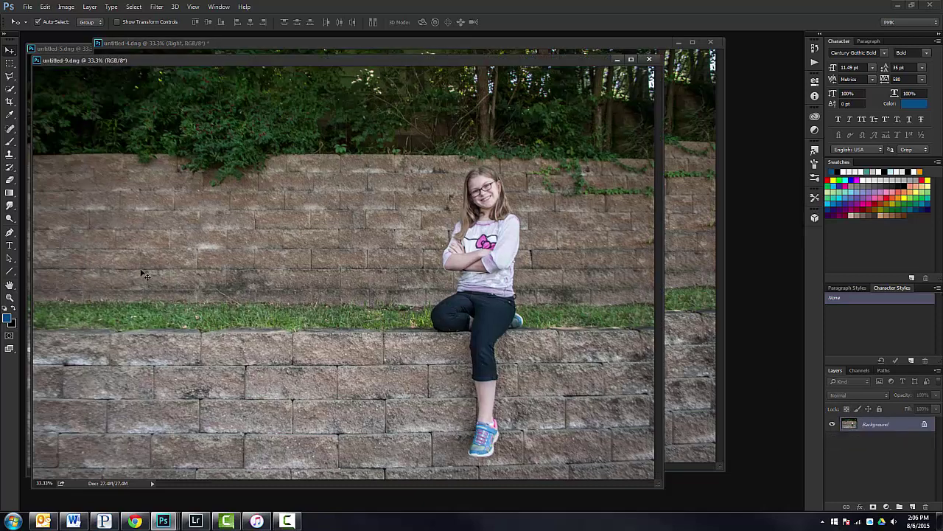
key("ctrl+w")
key("n")
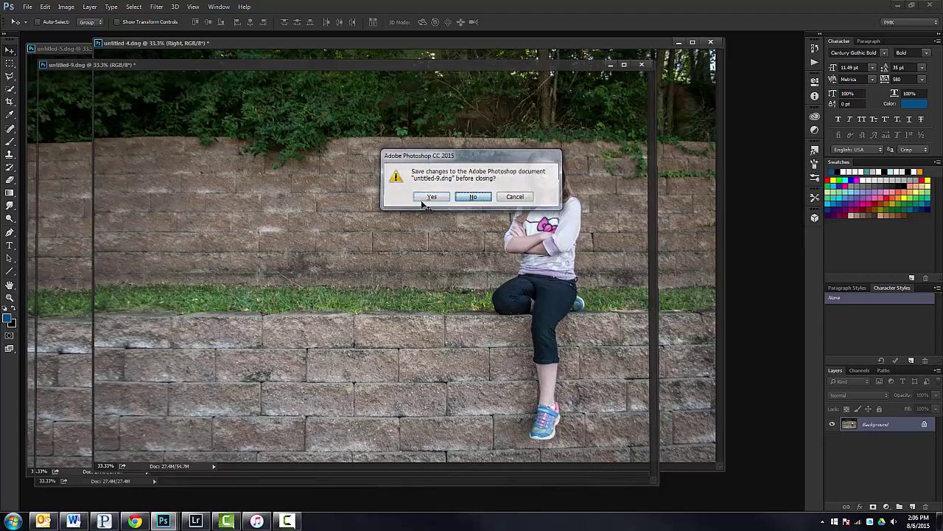
left_click(62, 218)
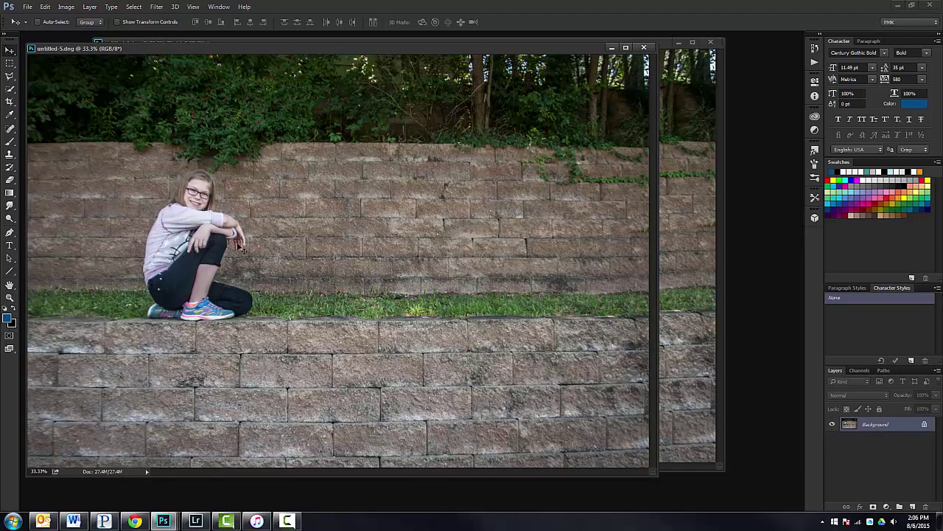
left_click_drag(241, 250, 693, 325)
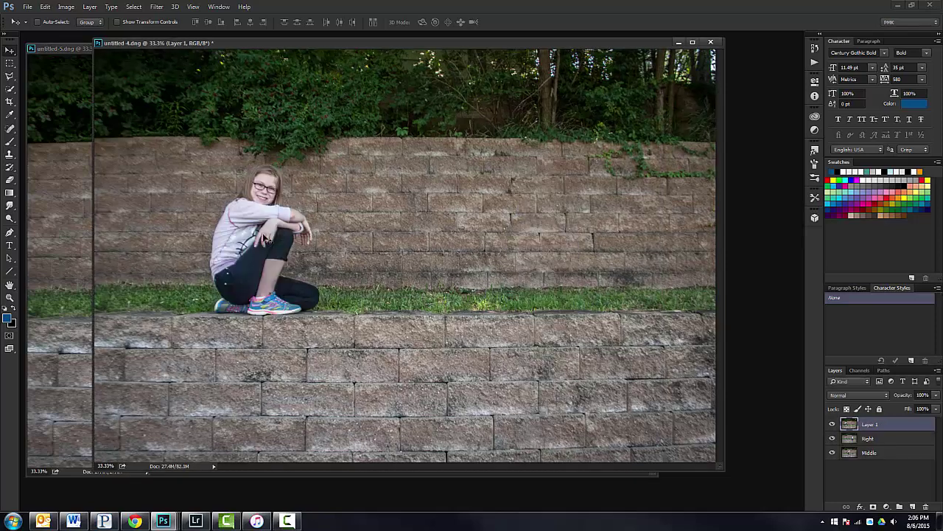
Step: Name the new layer Left, close untitled-5 unsaved, and reposition the untitled-4 window
double_click(872, 425)
type("Left")
key("Return")
left_click(53, 259)
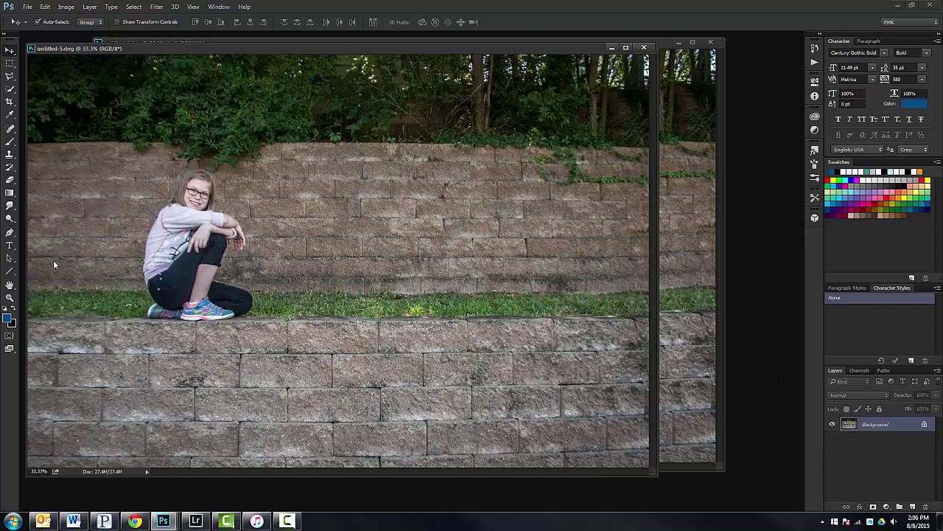
key("ctrl+w")
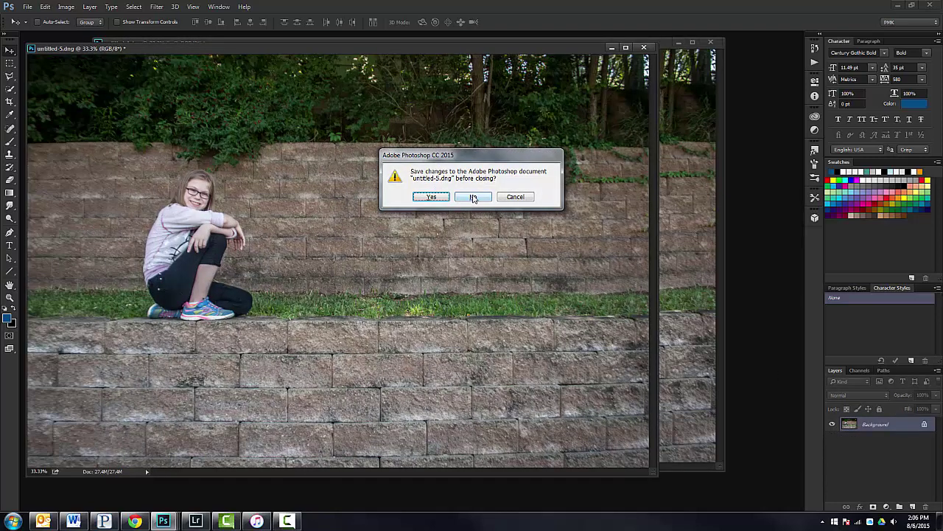
left_click(474, 196)
left_click_drag(460, 42, 504, 58)
Step: Set the Layers panel to show larger layer thumbnails
left_click(213, 7)
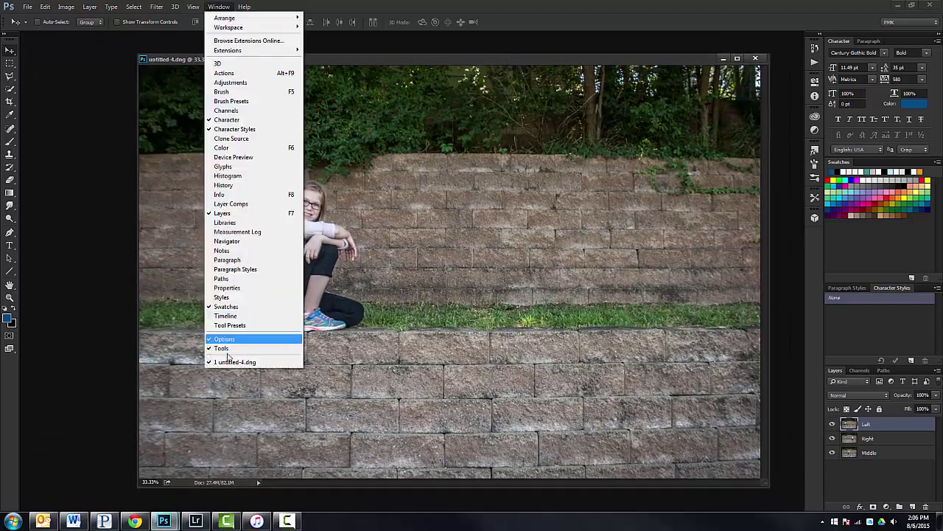
left_click(84, 329)
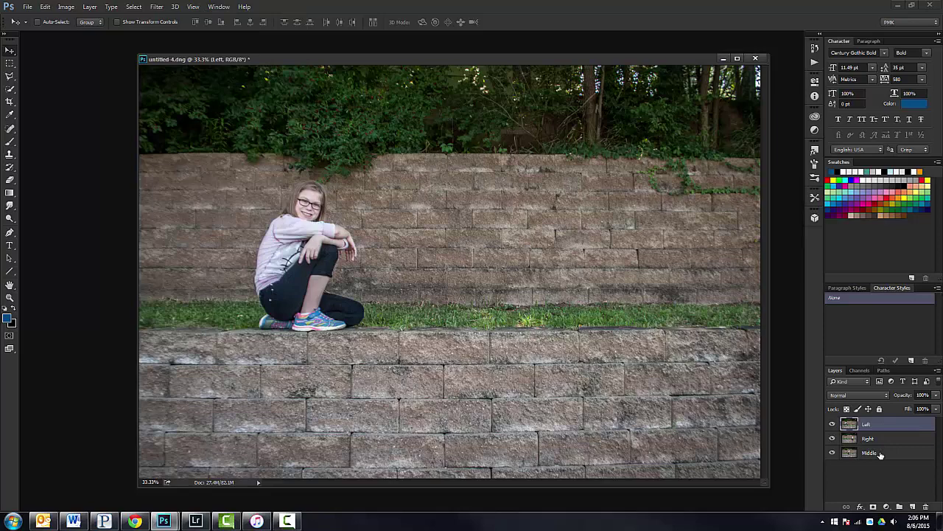
left_click(937, 372)
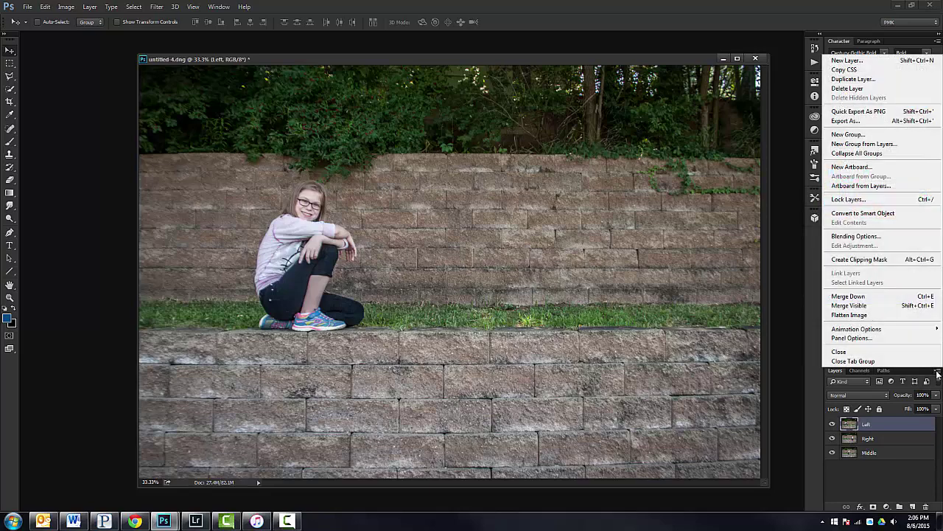
left_click(877, 339)
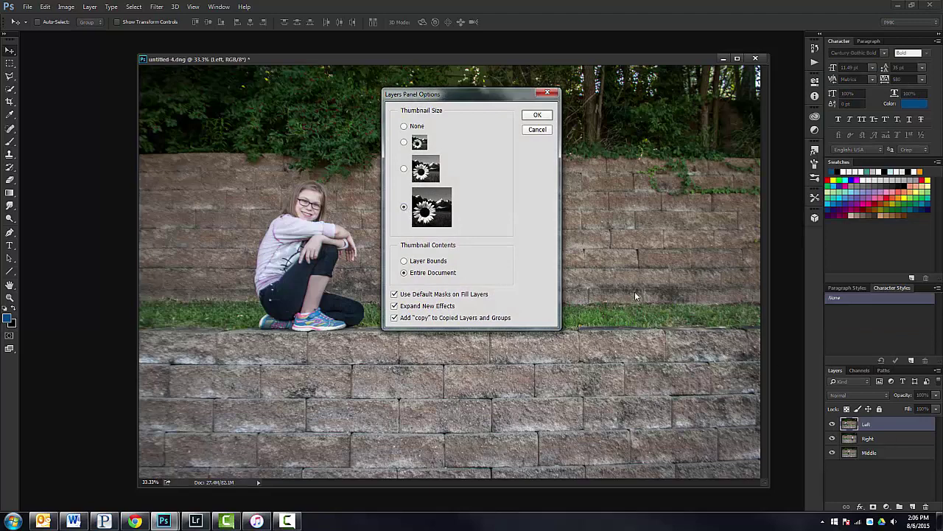
left_click(538, 116)
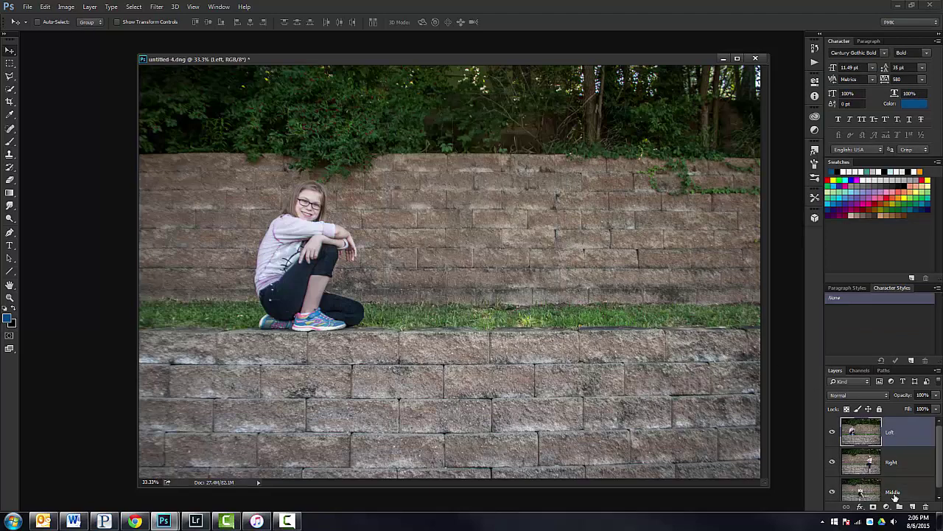
Step: Move the Middle layer to the top of the stack and shift the window up and left
left_click(910, 496)
left_click_drag(908, 492, 908, 421)
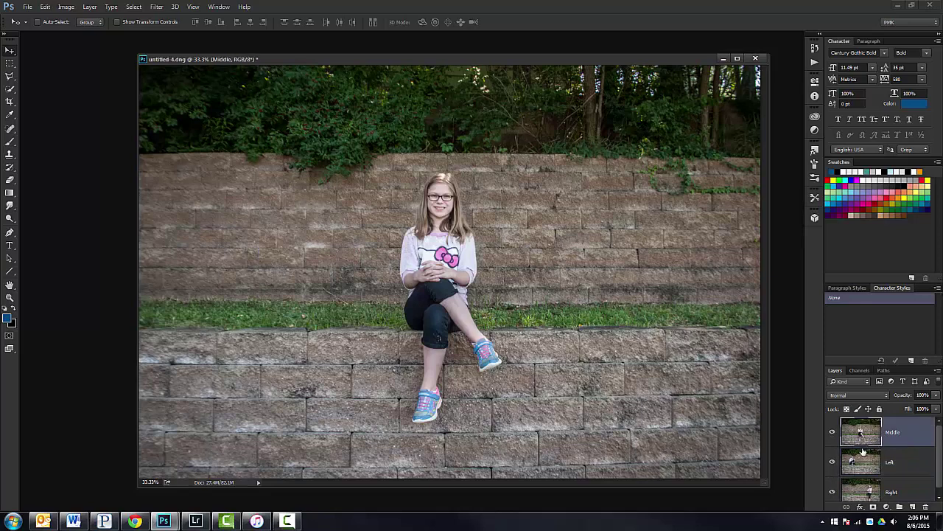
left_click_drag(516, 59, 491, 53)
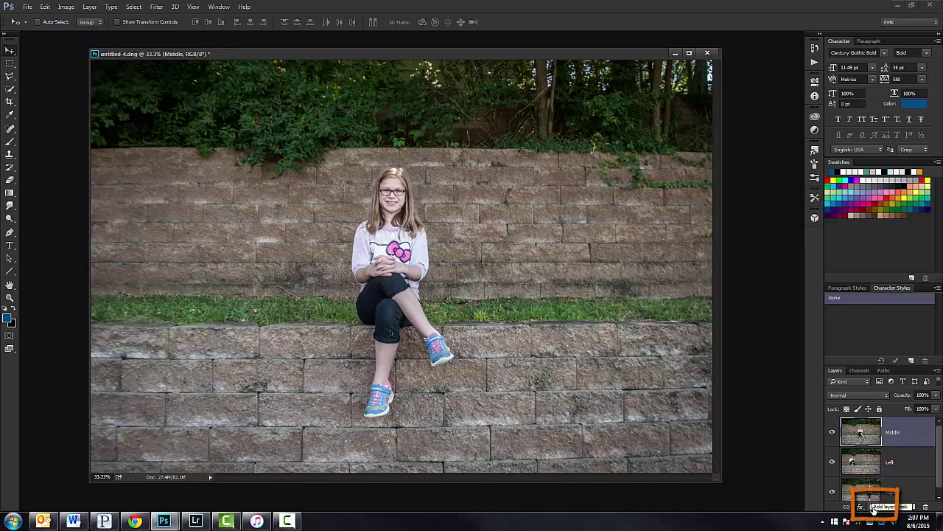
Step: Add a white mask to Middle, move Right above Left, and target Middle's mask thumbnail
left_click(873, 508)
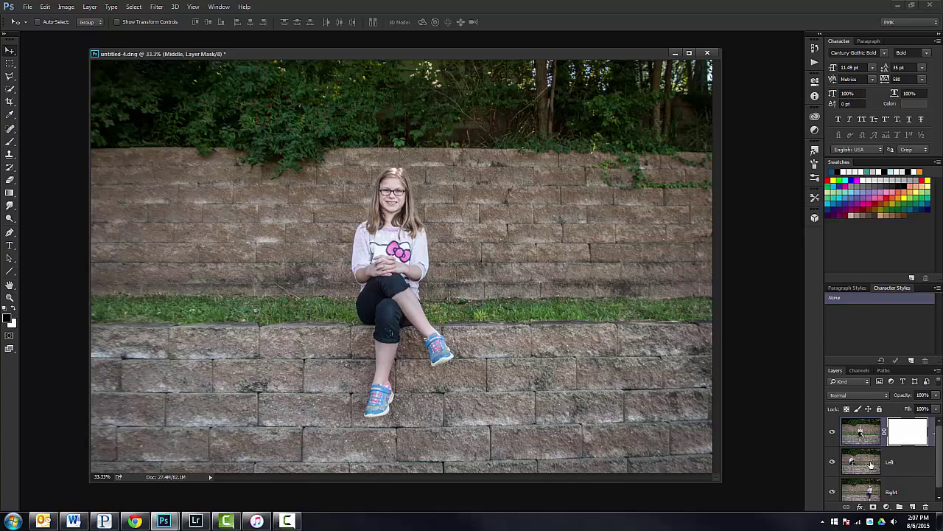
left_click(899, 492)
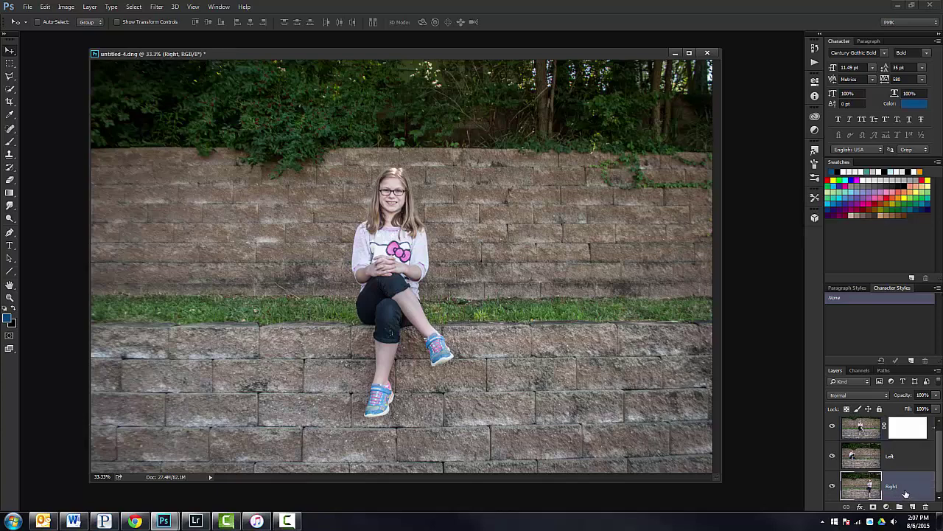
left_click_drag(908, 483, 899, 448)
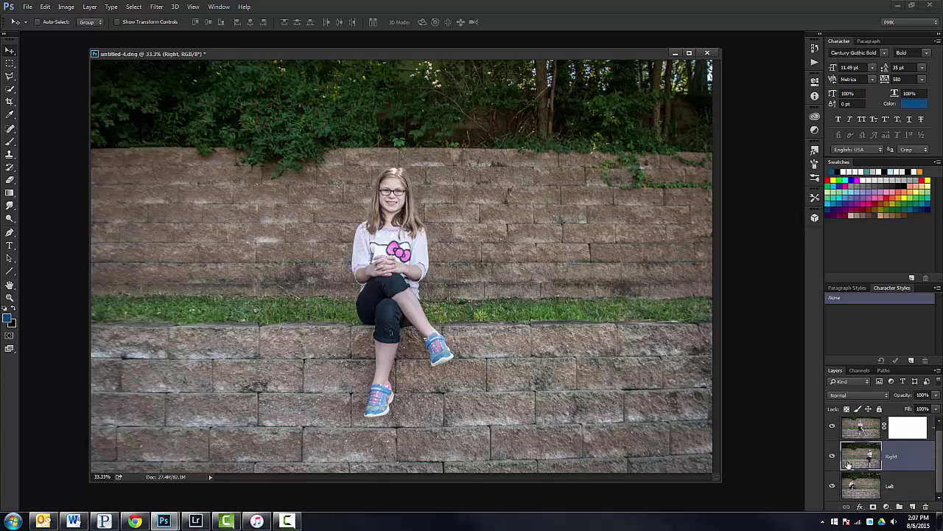
scroll(857, 436, "up", 1)
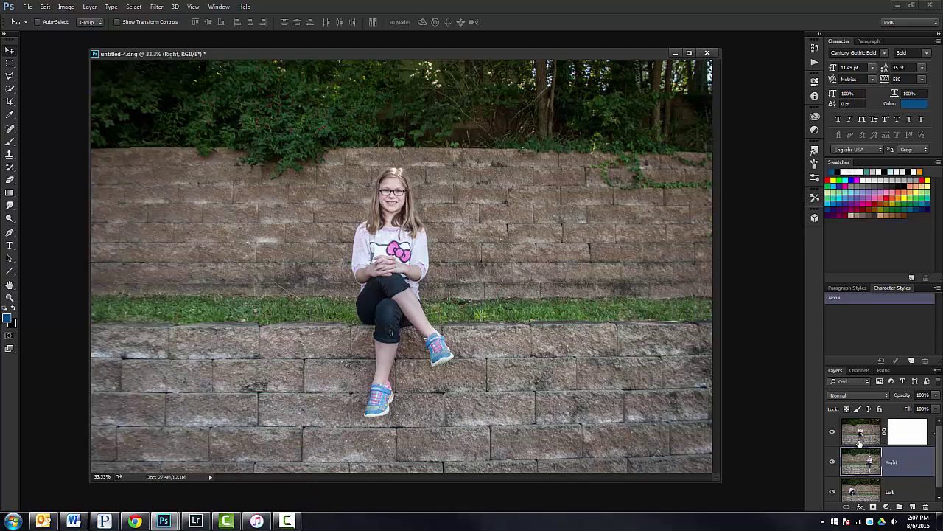
left_click(905, 438)
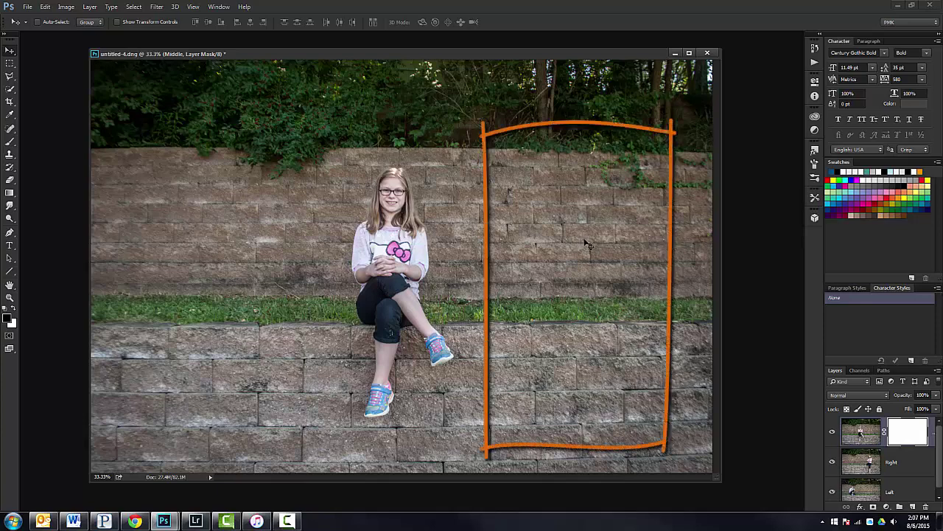
Step: Choose the Brush tool with 300 px size and 0% hardness
left_click(10, 141)
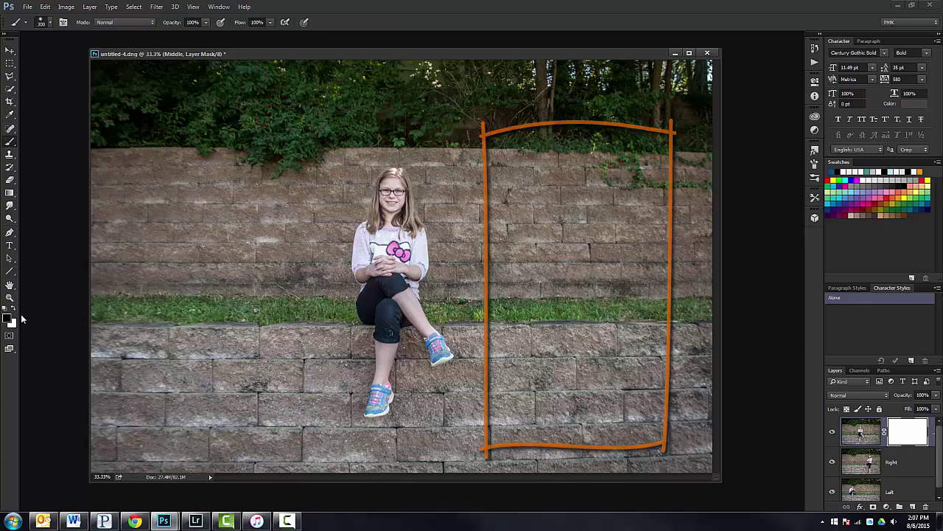
left_click(49, 23)
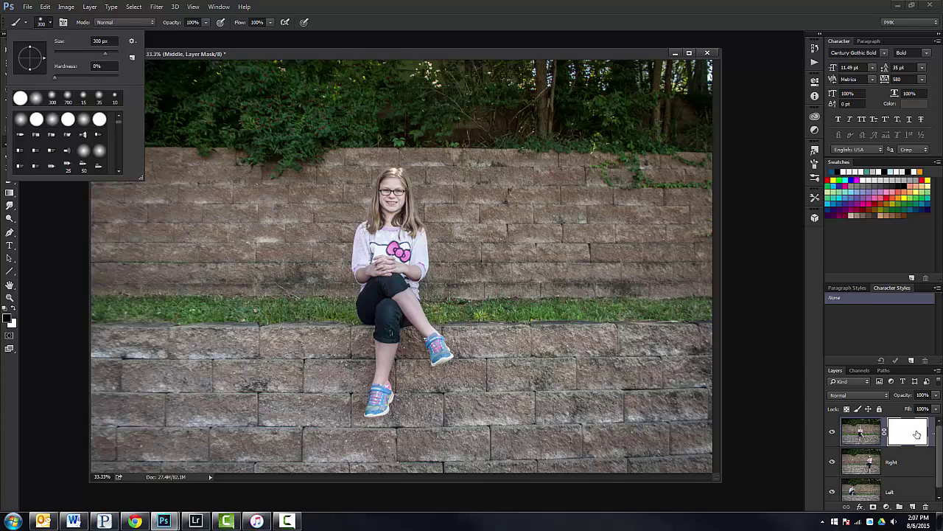
left_click(578, 365)
Step: Paint black on Middle's mask to reveal the second girl, then drag the mask to the trash
mouse_move(549, 354)
left_mouse_down()
mouse_move(618, 377)
mouse_move(524, 346)
mouse_move(567, 375)
mouse_move(545, 306)
mouse_move(510, 360)
mouse_move(522, 314)
mouse_move(493, 321)
mouse_move(508, 273)
mouse_move(528, 292)
mouse_move(574, 266)
mouse_move(561, 223)
mouse_move(530, 196)
mouse_move(561, 188)
left_mouse_up()
mouse_move(548, 354)
left_mouse_down()
mouse_move(561, 429)
mouse_move(539, 427)
left_mouse_up()
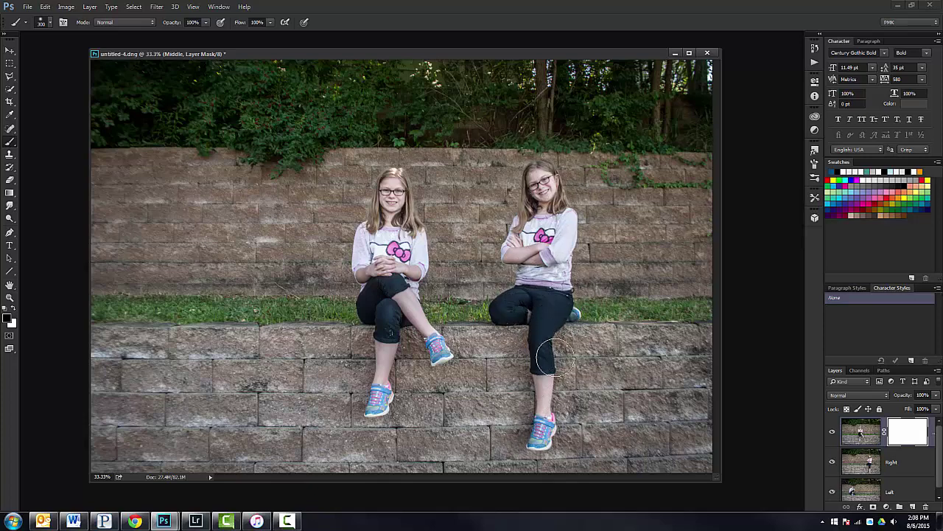
left_click_drag(545, 435, 542, 433)
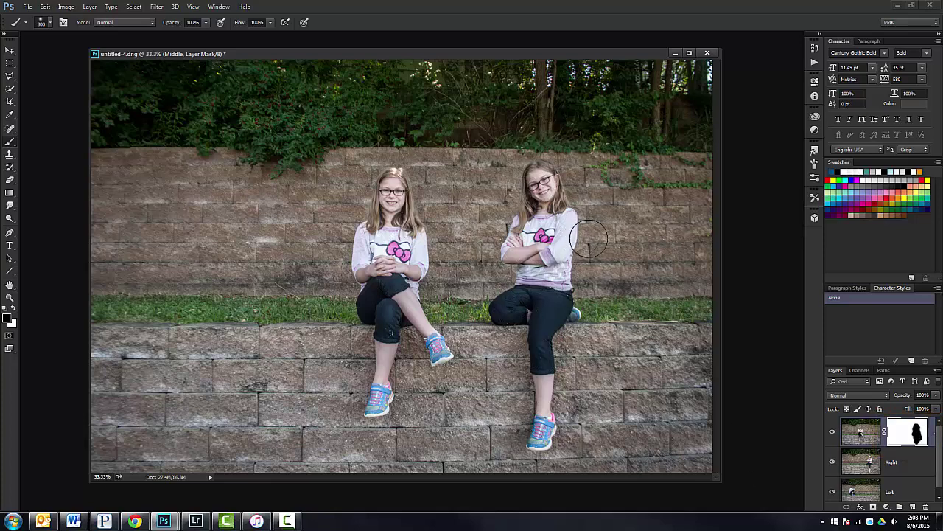
left_click_drag(911, 441, 926, 507)
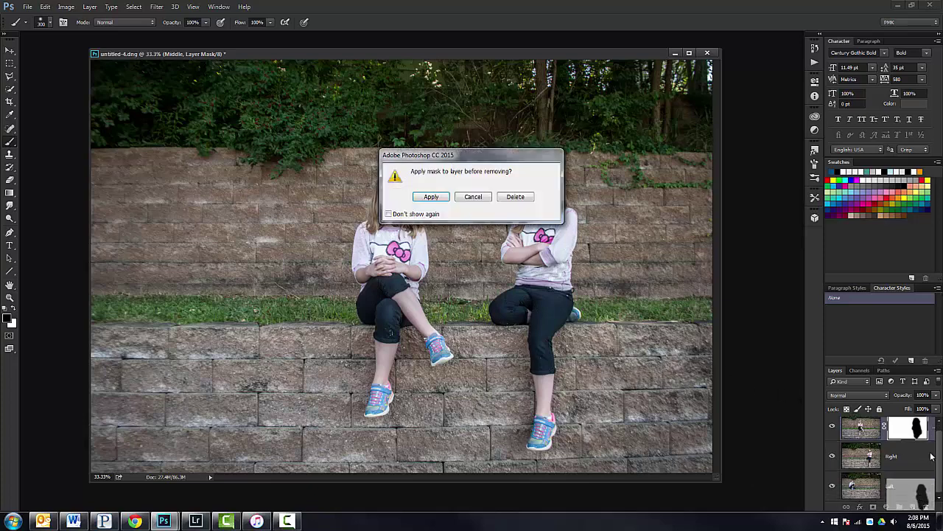
Step: Delete Middle's mask, then try erasing with a soft 300 px Eraser and undo it
left_click(515, 197)
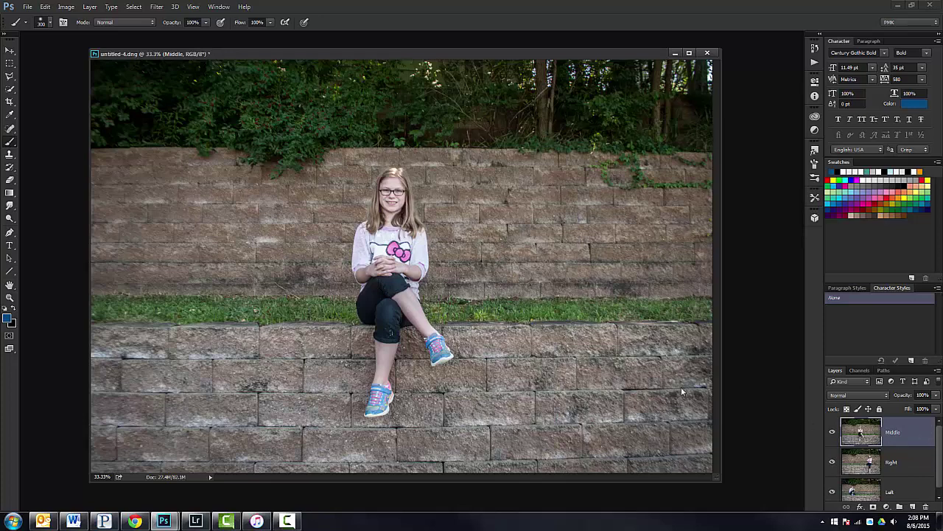
left_click(11, 180)
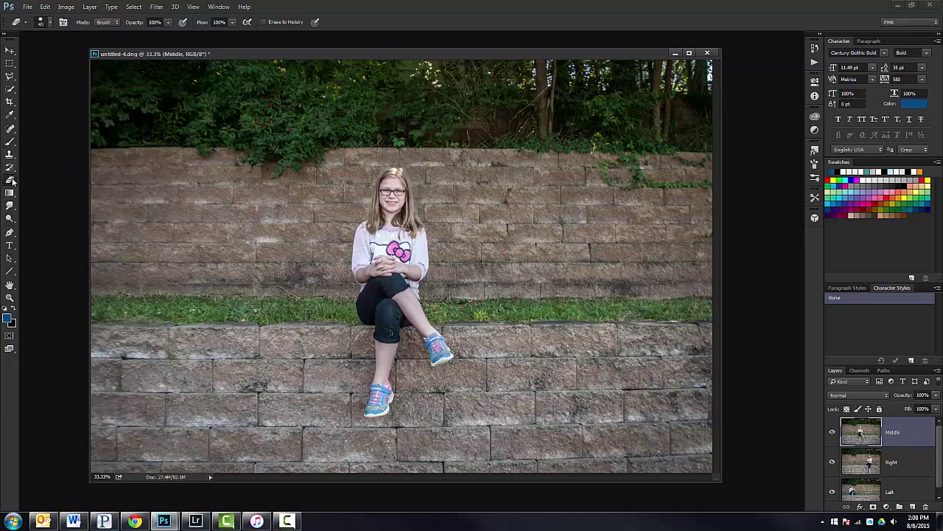
left_click(51, 23)
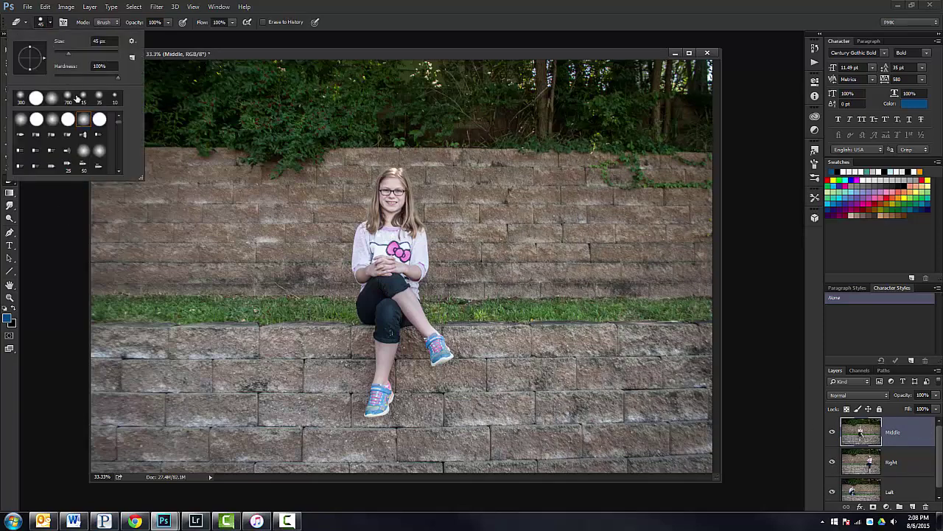
left_click(20, 98)
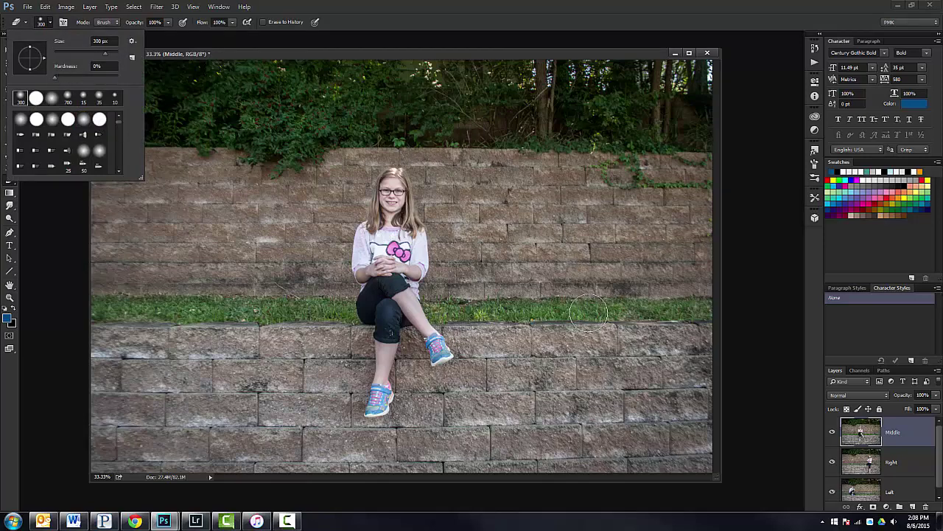
mouse_move(579, 317)
left_mouse_down()
mouse_move(538, 276)
mouse_move(546, 241)
mouse_move(537, 219)
mouse_move(496, 189)
mouse_move(526, 183)
mouse_move(503, 243)
mouse_move(520, 266)
mouse_move(511, 288)
mouse_move(533, 255)
mouse_move(554, 291)
mouse_move(546, 320)
mouse_move(494, 301)
mouse_move(498, 332)
mouse_move(515, 390)
mouse_move(532, 400)
mouse_move(528, 417)
mouse_move(544, 433)
left_mouse_up()
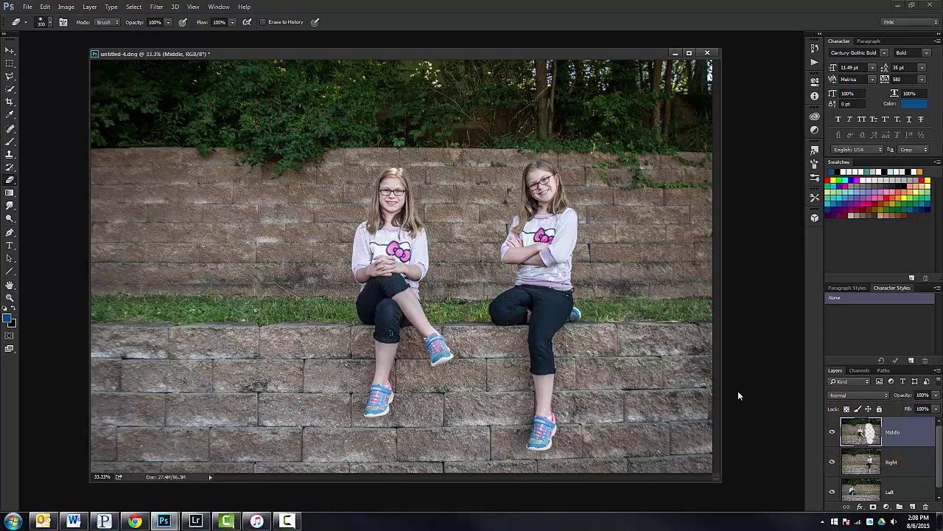
key("ctrl+z")
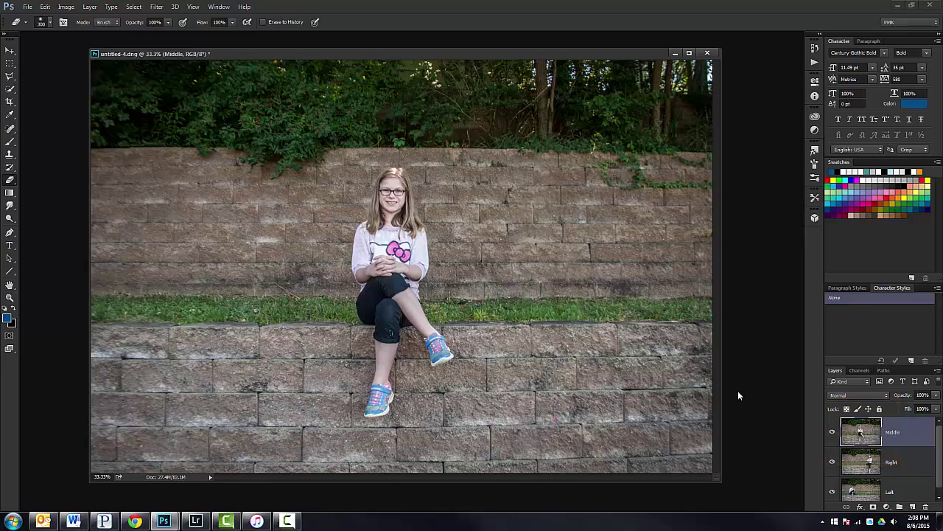
Step: Add a new mask to Middle and paint black to reveal the arms-crossed girl and her hair
left_click(873, 507)
key("b")
key("d")
mouse_move(552, 324)
left_mouse_down()
mouse_move(571, 340)
mouse_move(608, 322)
mouse_move(580, 271)
mouse_move(557, 255)
mouse_move(558, 189)
mouse_move(542, 433)
mouse_move(580, 433)
mouse_move(541, 428)
mouse_move(516, 389)
left_mouse_up()
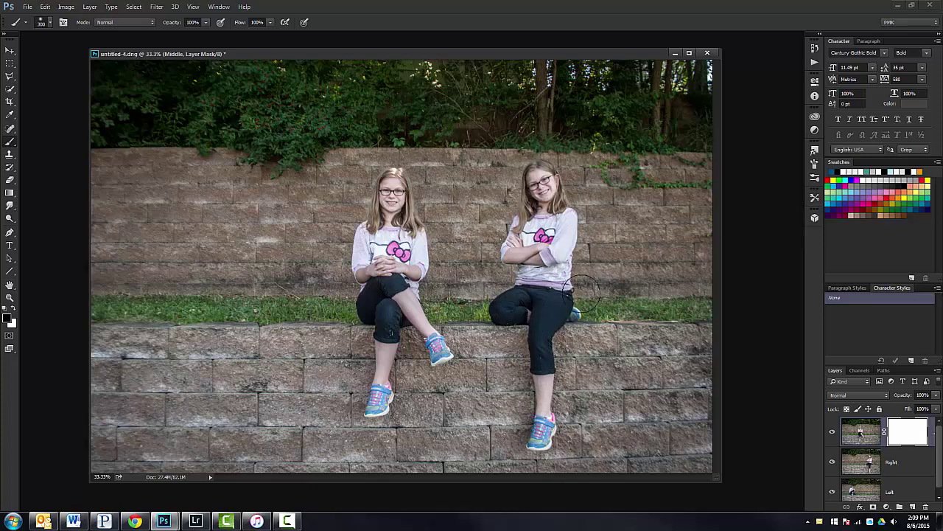
left_click(523, 168)
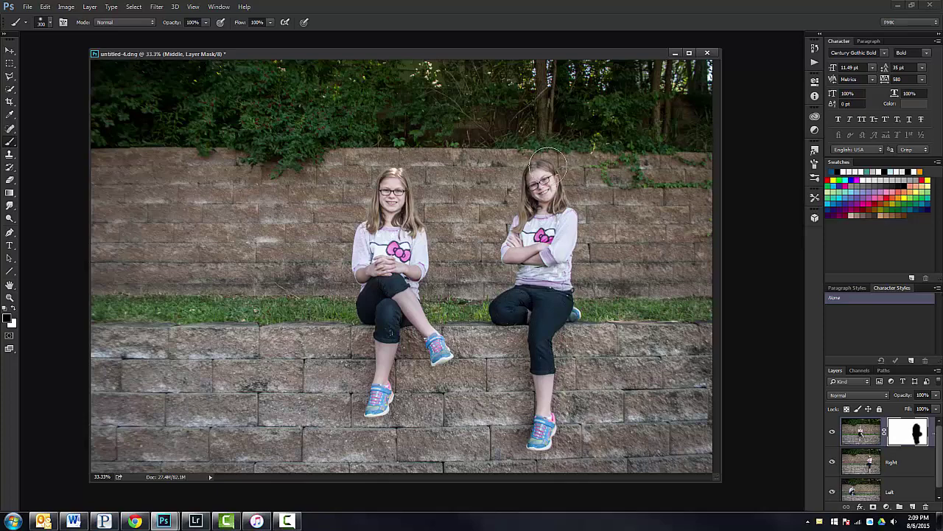
Step: Test painting white over her torso, undo it, and switch back to black
left_click(12, 312)
mouse_move(579, 250)
left_mouse_down()
mouse_move(511, 250)
mouse_move(606, 246)
mouse_move(504, 248)
mouse_move(603, 229)
mouse_move(518, 224)
mouse_move(592, 199)
mouse_move(567, 221)
mouse_move(597, 185)
left_mouse_up()
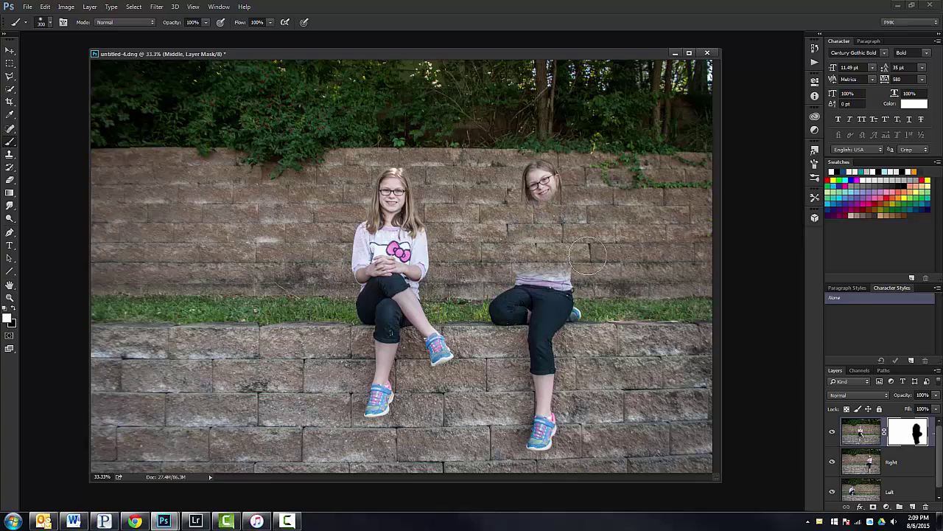
key("ctrl+z")
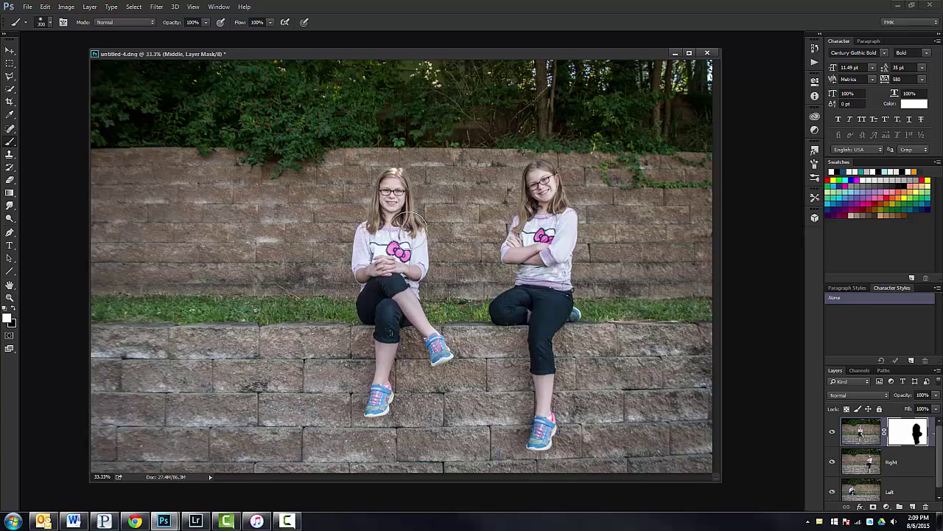
left_click(14, 315)
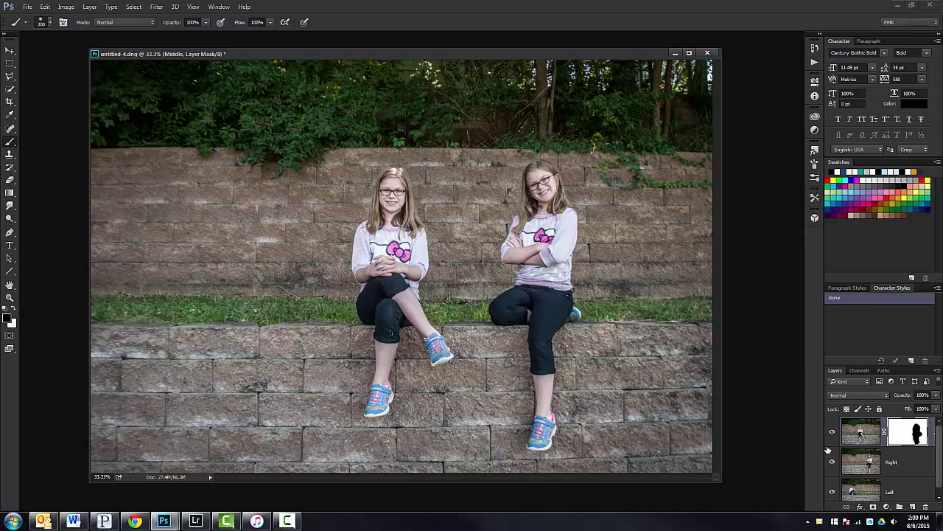
Step: Merge Right into the masked Middle layer, add a fresh mask, and paint black to reveal the left girl
left_click(902, 462)
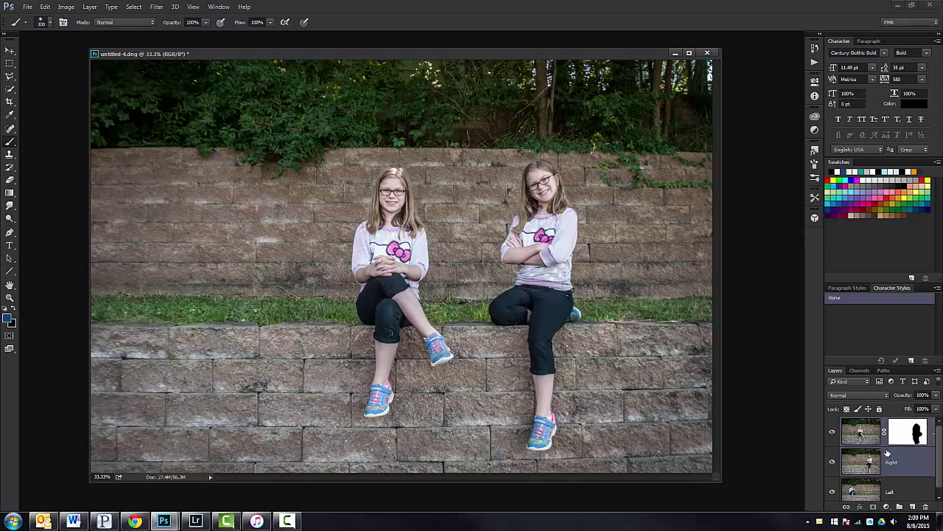
key("ctrl+e")
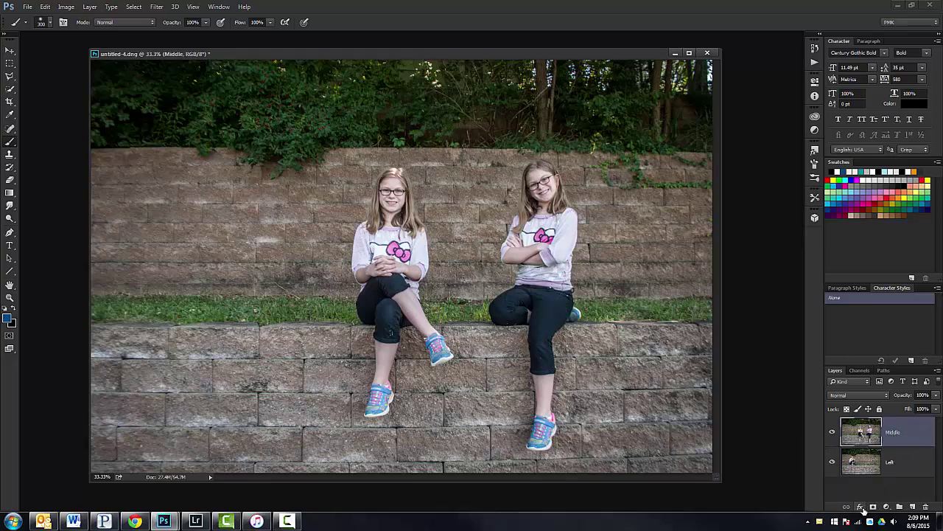
left_click(874, 506)
left_click(879, 469)
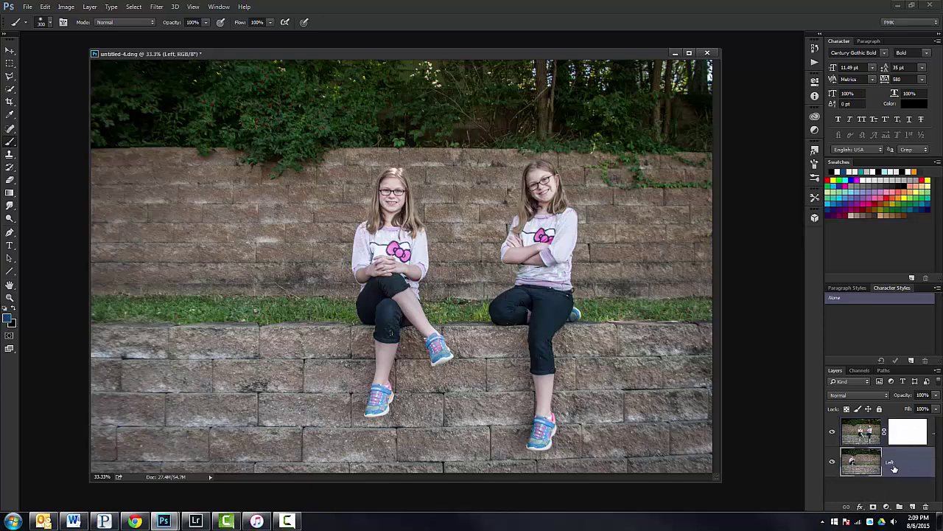
left_click(912, 428)
key("d")
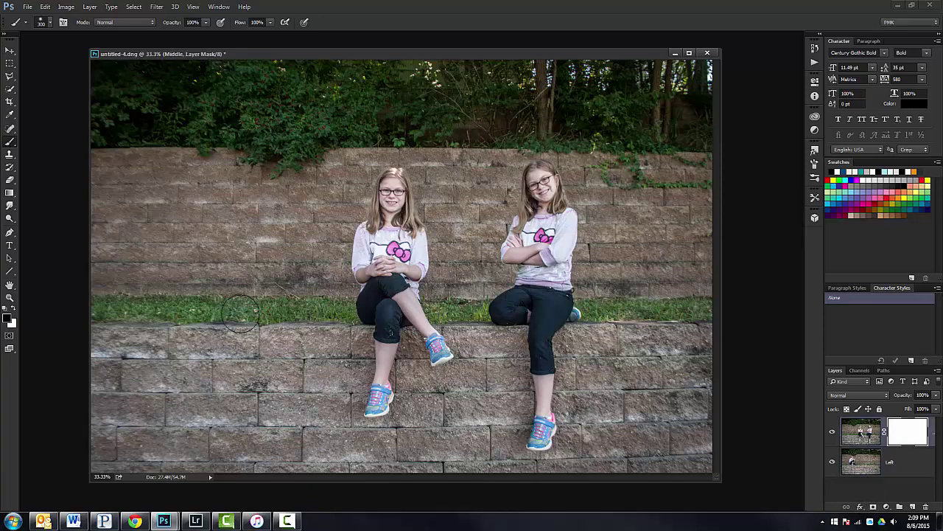
mouse_move(222, 324)
left_mouse_down()
mouse_move(219, 295)
mouse_move(252, 294)
mouse_move(212, 274)
mouse_move(201, 244)
mouse_move(247, 198)
mouse_move(279, 192)
mouse_move(276, 180)
mouse_move(294, 204)
mouse_move(299, 272)
mouse_move(275, 291)
mouse_move(294, 315)
mouse_move(221, 324)
left_mouse_up()
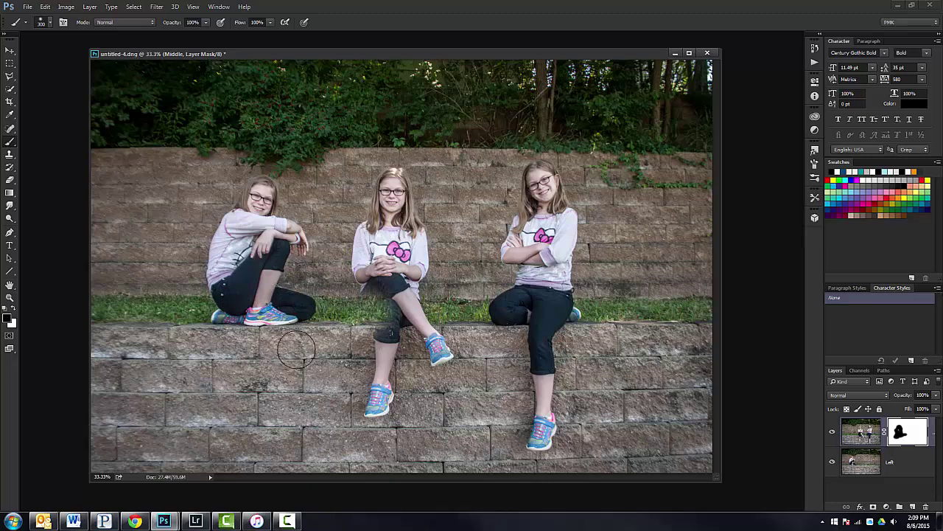
Step: Paint white to restore the middle girl's legs, then merge Middle and Left into one layer
left_click(13, 311)
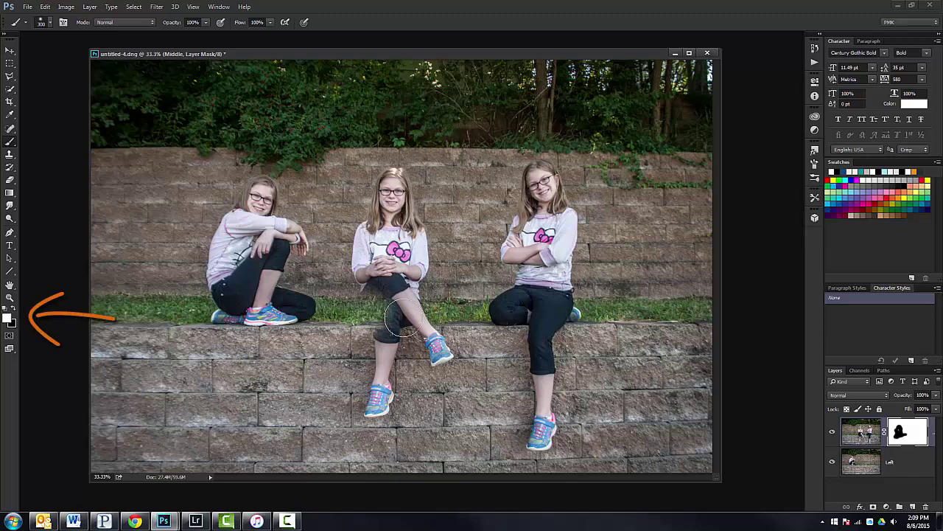
mouse_move(401, 313)
left_mouse_down()
mouse_move(375, 308)
mouse_move(377, 300)
mouse_move(357, 321)
mouse_move(360, 298)
mouse_move(360, 331)
left_mouse_up()
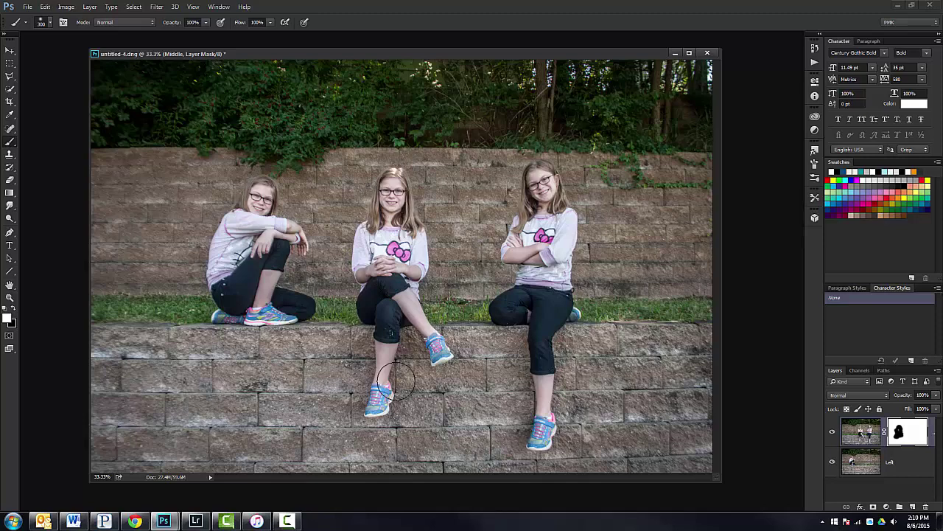
left_click(906, 459, "shift")
key("ctrl+e")
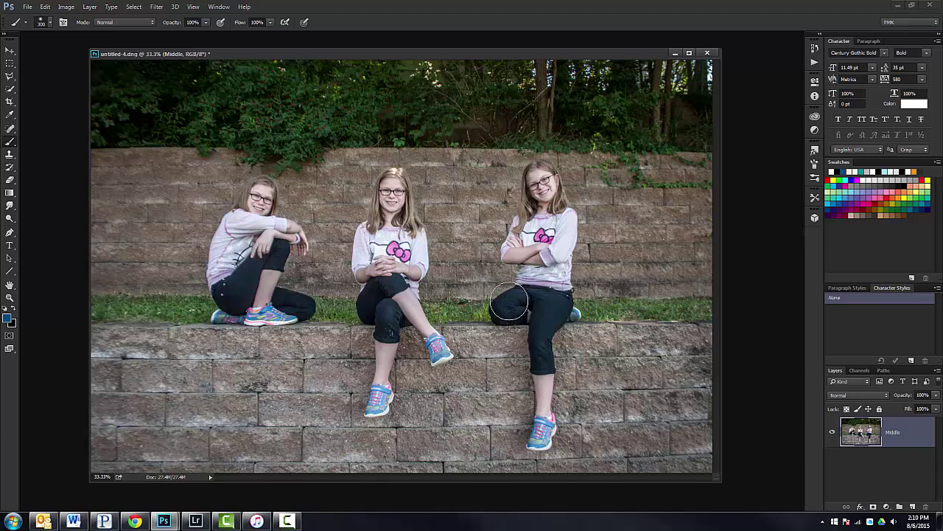
Step: At 100% zoom, heal the white speck on the middle girl's jeans with the Spot Healing Brush
key("ctrl+plus")
key("ctrl+plus")
key("ctrl+plus")
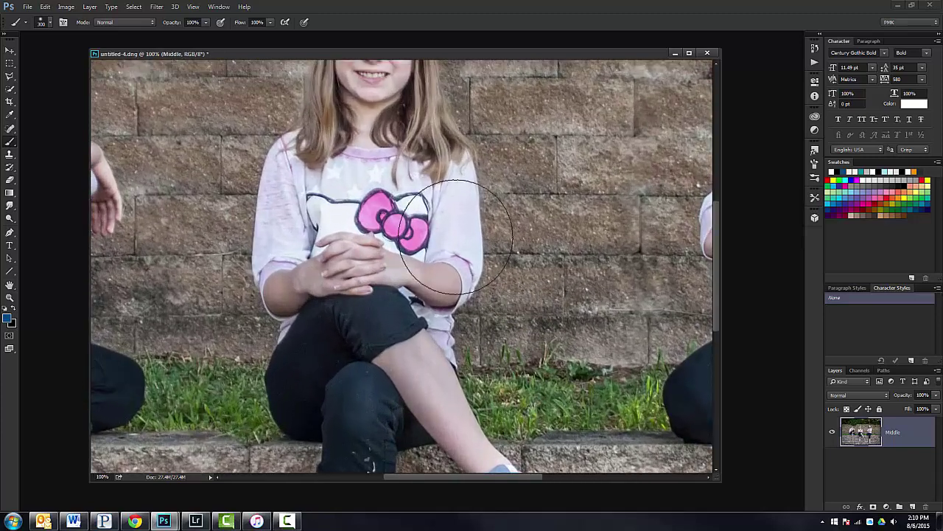
left_click(6, 129)
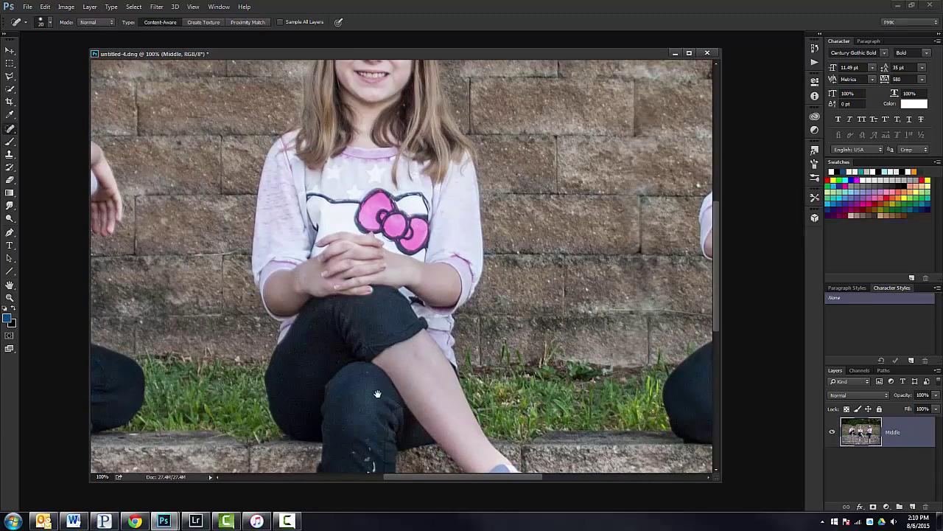
scroll(377, 365, "down", 4)
left_click(380, 345)
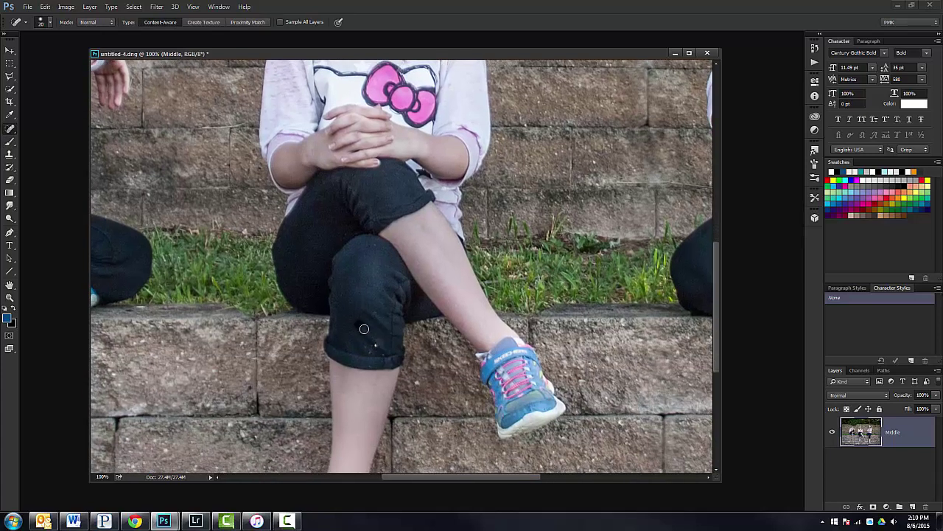
right_click(10, 129)
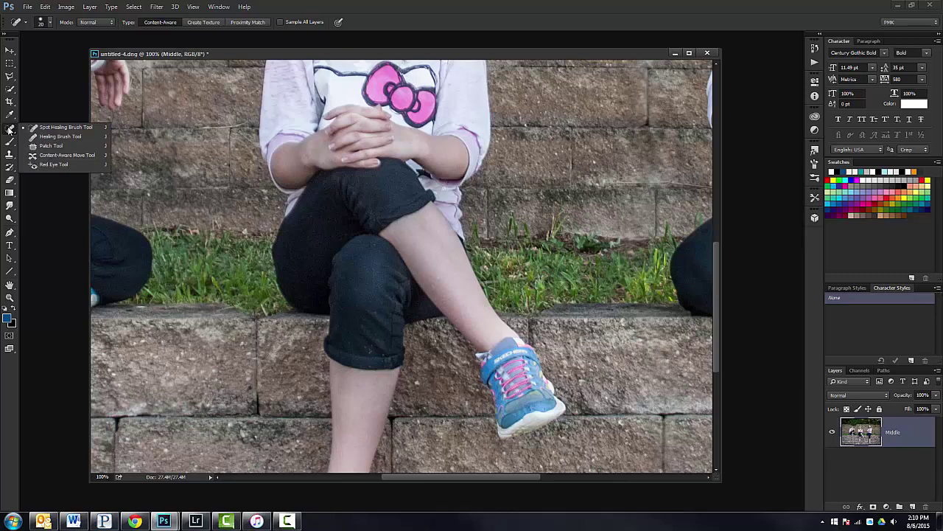
left_click(370, 351)
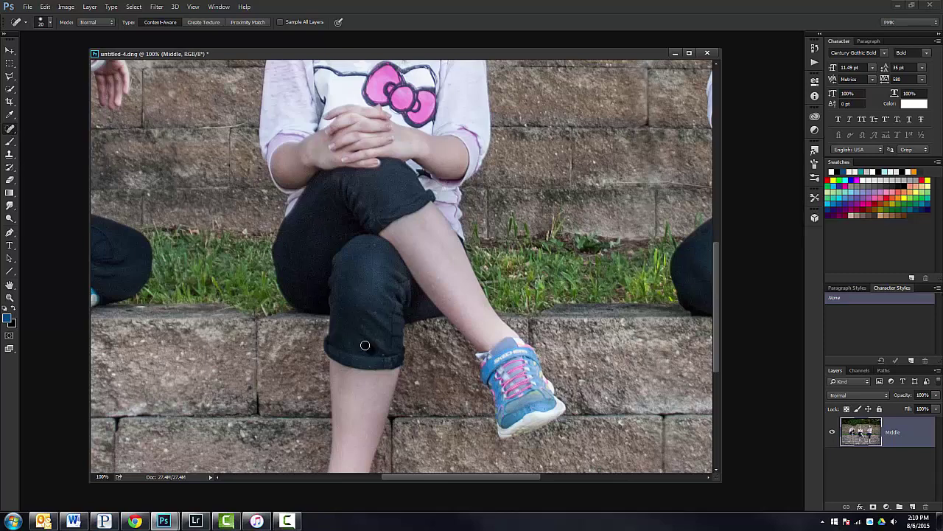
scroll(549, 398, "right", 5)
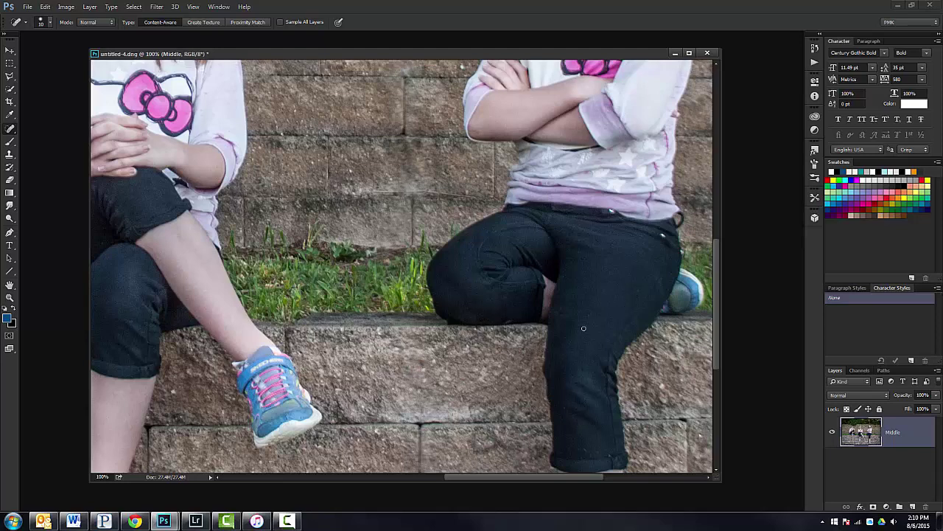
left_click_drag(568, 338, 723, 258)
left_click_drag(230, 331, 221, 442)
left_click_drag(627, 212, 433, 306)
key("ctrl+0")
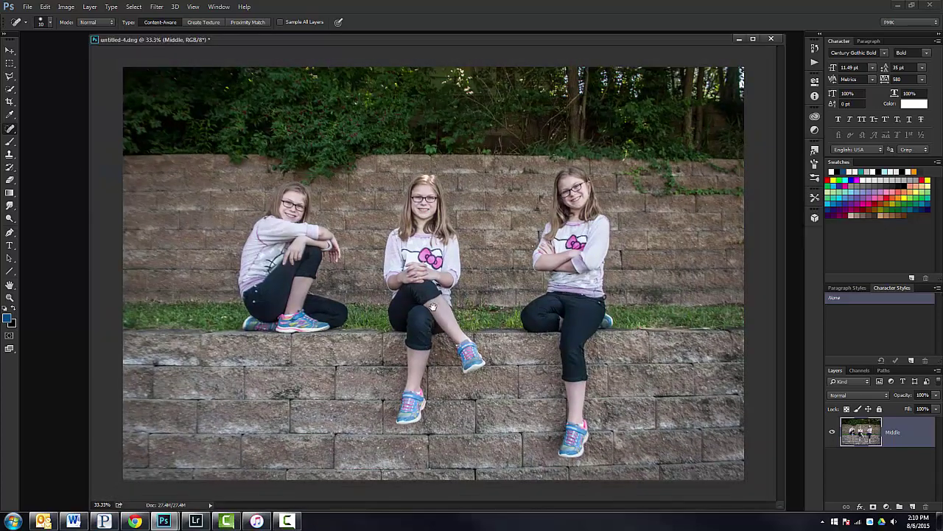
Step: Save the composite as untitled-4-Edit.tif and close the document
key("ctrl+s")
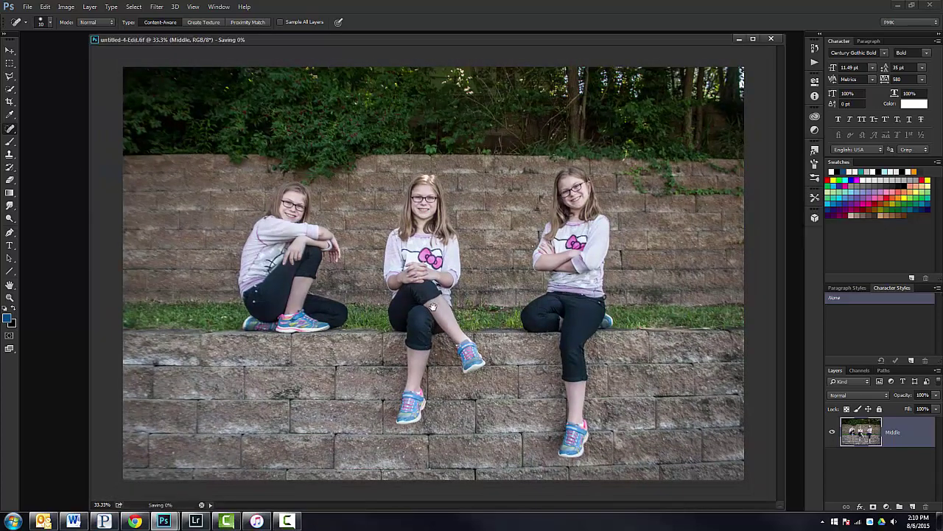
left_click(771, 39)
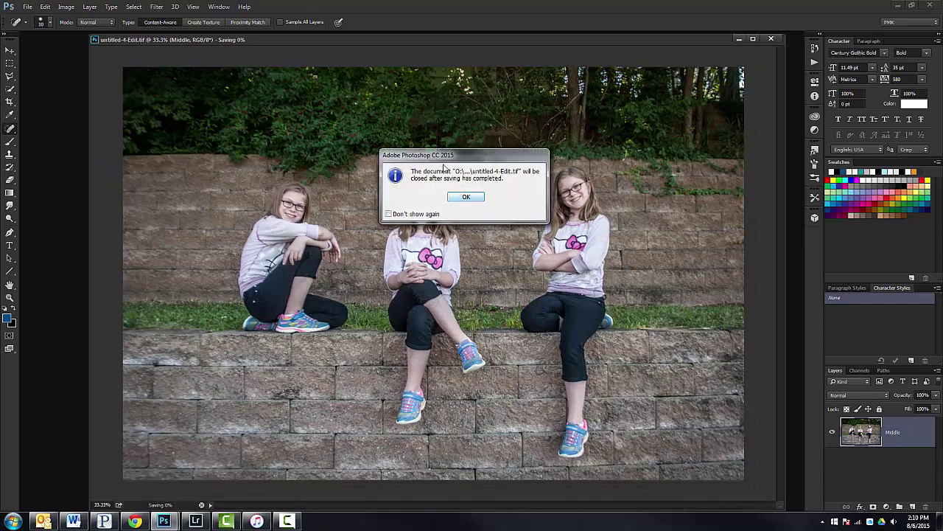
left_click(465, 199)
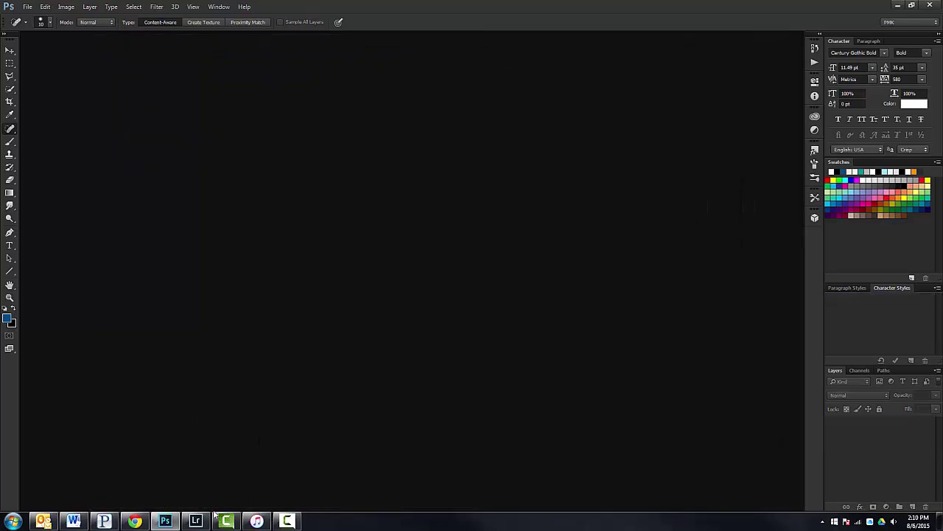
Step: Open untitled-4-Edit.tif in Lightroom's Develop module and raise Shadows to +43, plus Clarity and Vibrance
left_click(196, 521)
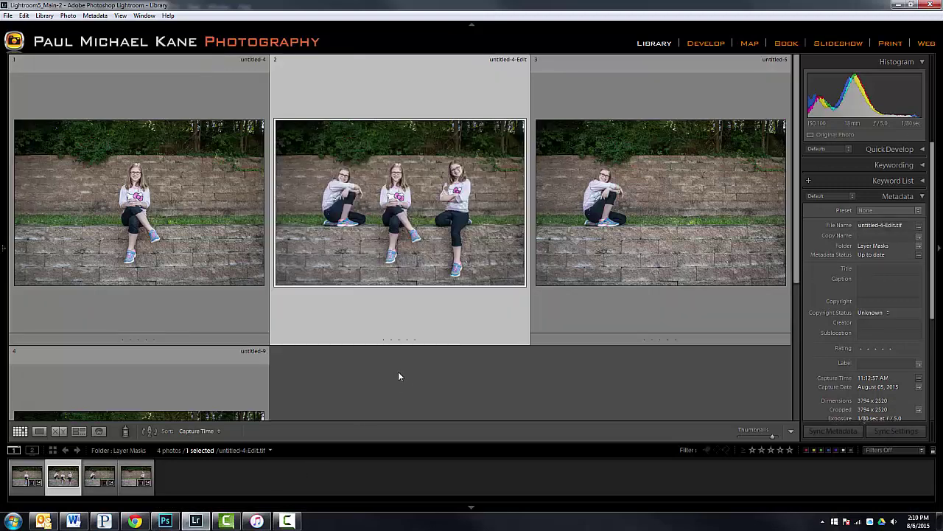
left_click(706, 43)
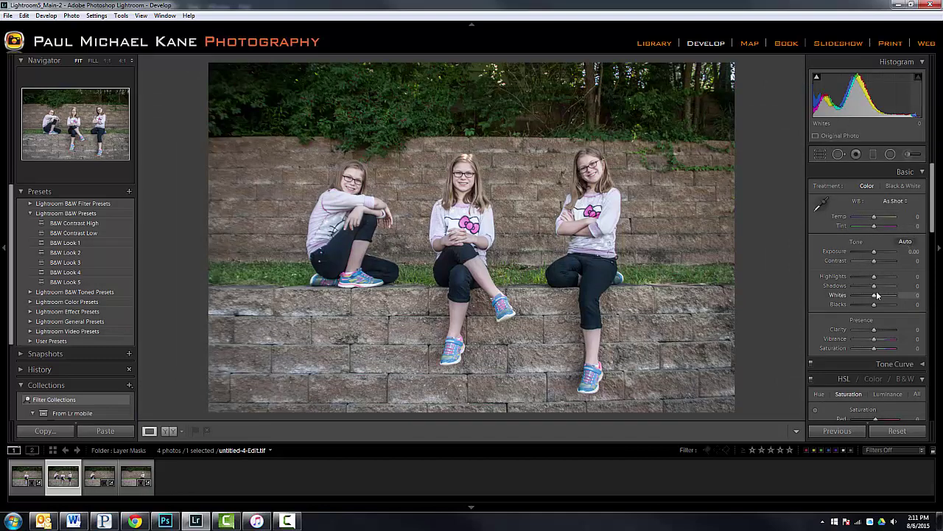
left_click_drag(876, 291, 885, 286)
left_click_drag(875, 329, 889, 341)
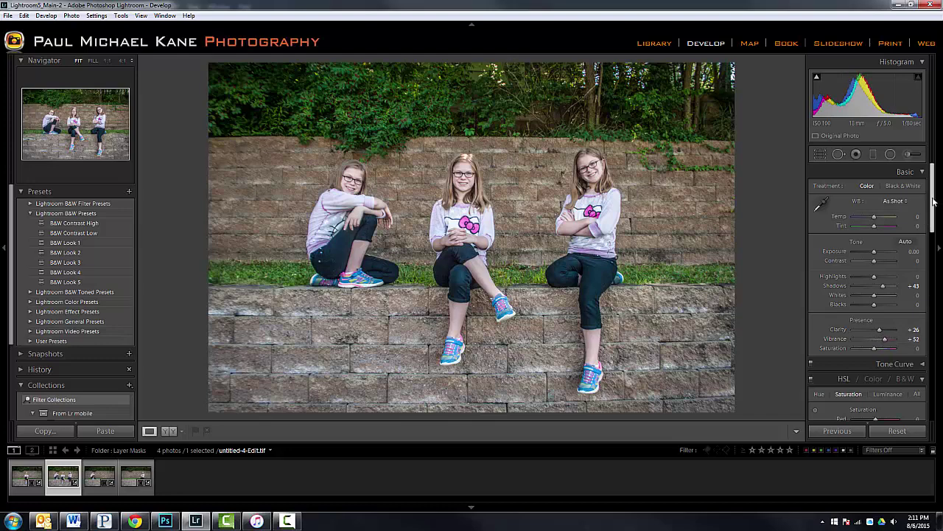
Step: Add a -14 post-crop vignette, then compare the before and after views
left_click_drag(933, 205, 933, 383)
left_click_drag(872, 261, 871, 261)
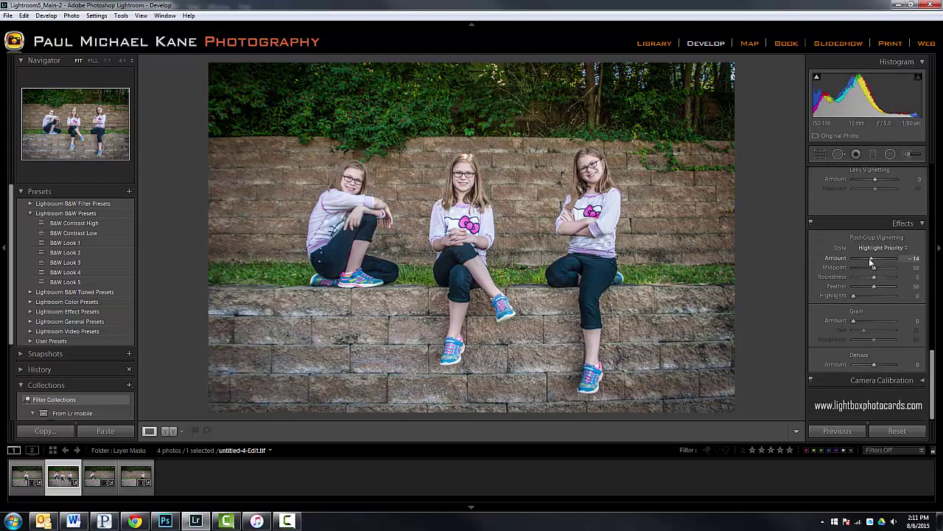
key("backslash")
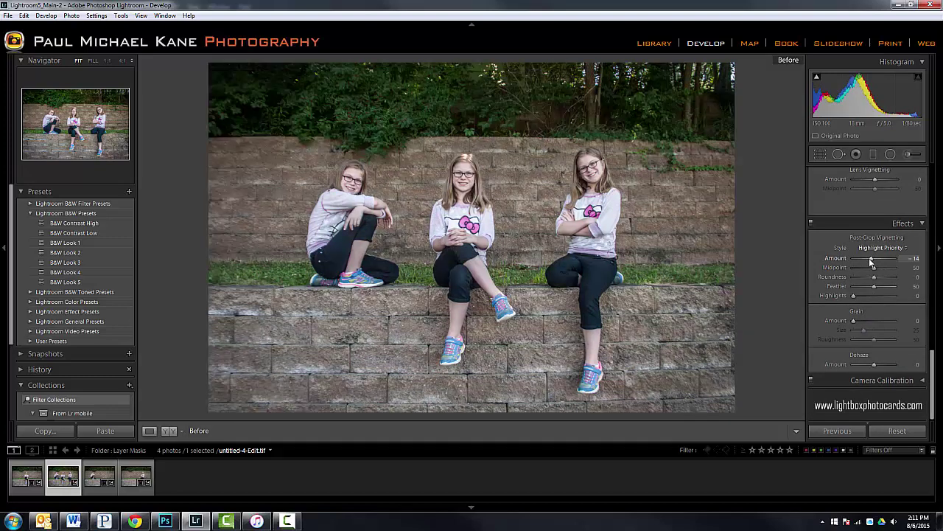
key("backslash")
key("backslash")
key("backslash")
key("backslash")
key("backslash")
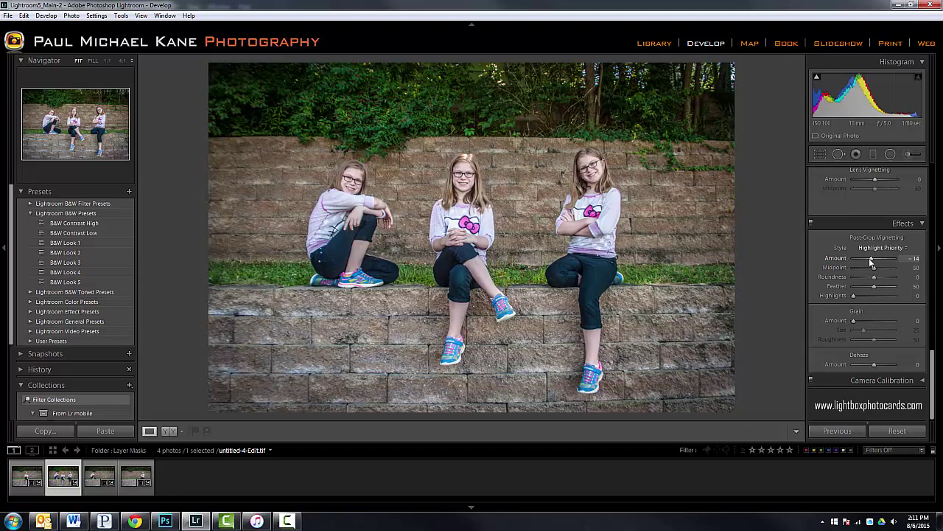
Step: Open untitled-4.dng, untitled-9.dng and untitled-5.dng as layers in one Photoshop document
left_click(27, 477)
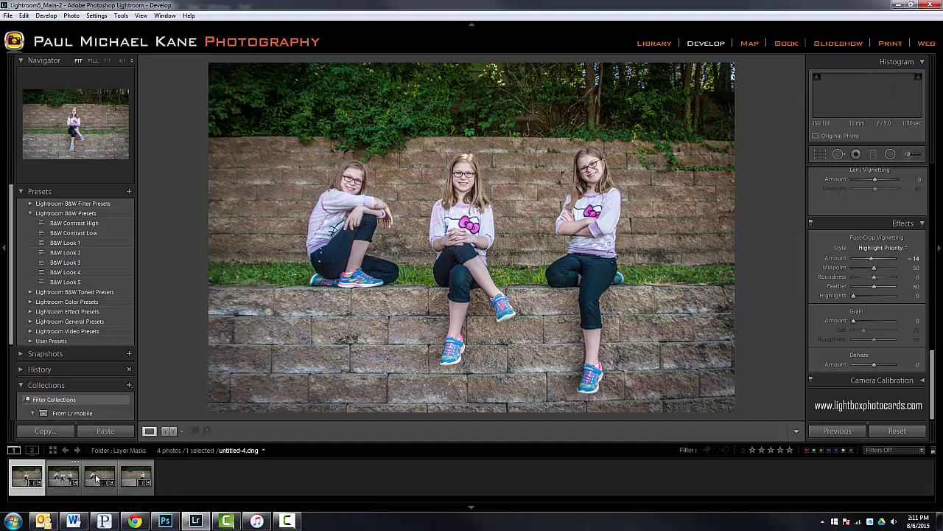
left_click(129, 478)
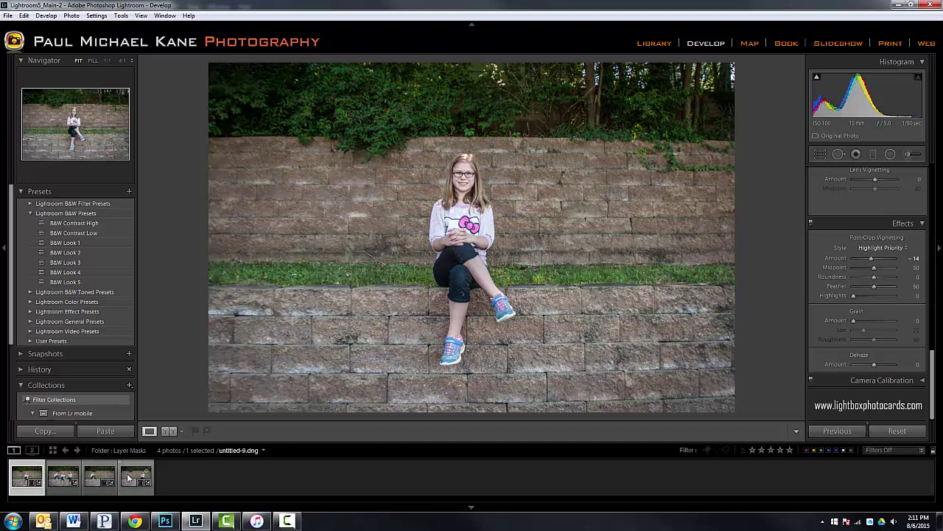
left_click(99, 477, "ctrl")
right_click(128, 478)
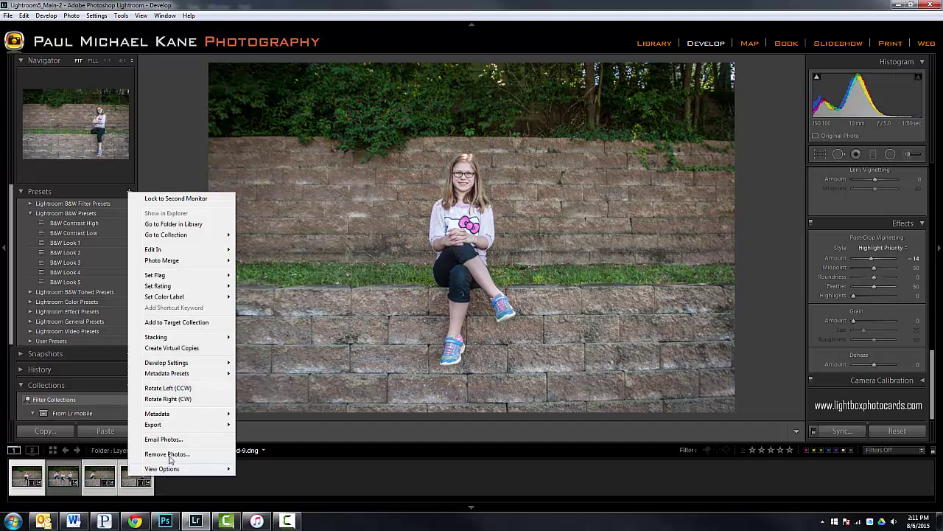
mouse_move(195, 251)
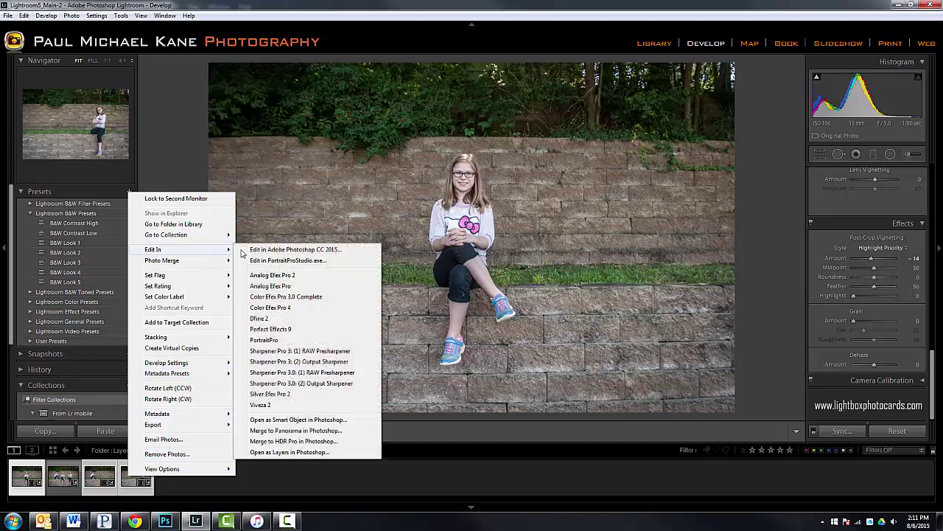
left_click(307, 452)
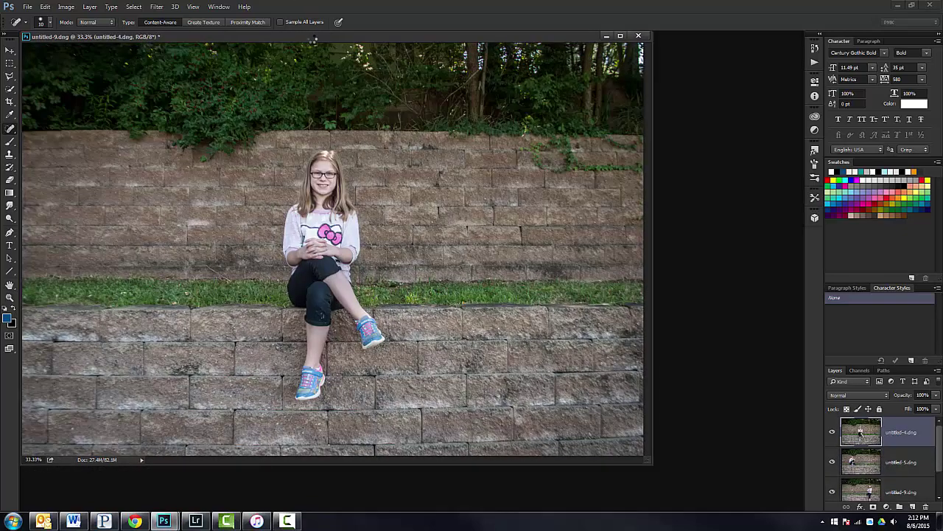
Step: Close the layered untitled-9.dng document without saving and return to Lightroom
left_click_drag(316, 37, 364, 59)
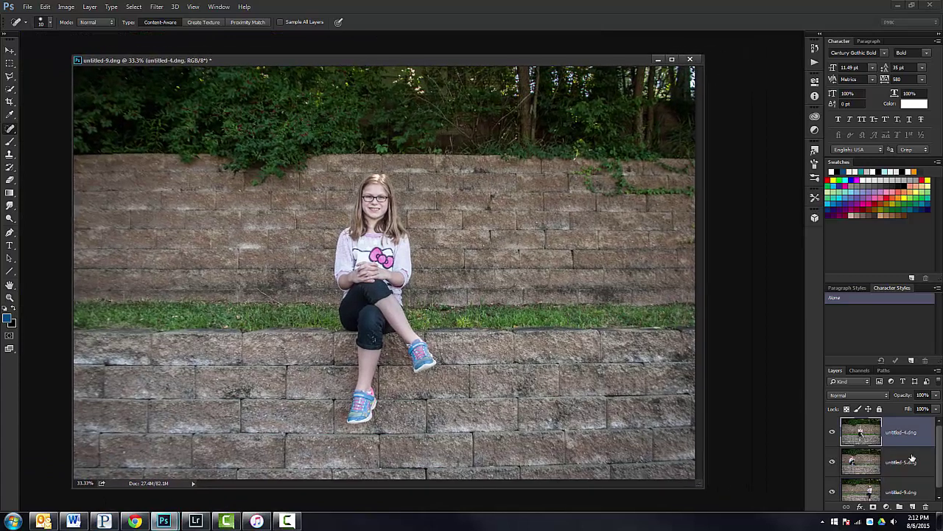
scroll(934, 460, "down", 1)
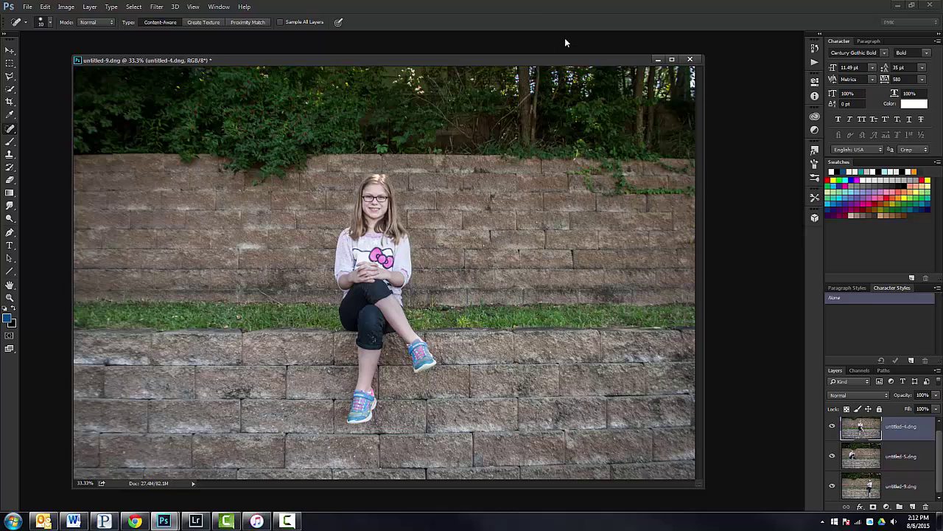
left_click(690, 60)
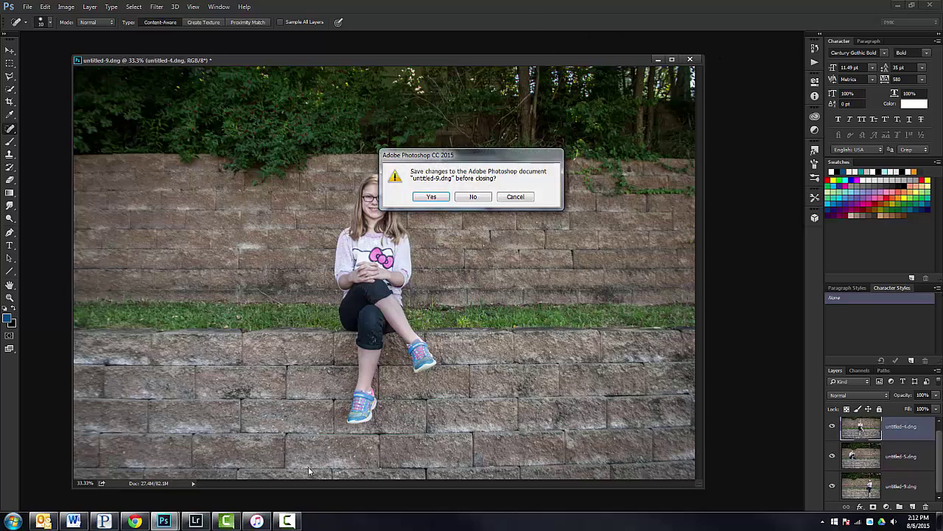
left_click(481, 196)
left_click(195, 521)
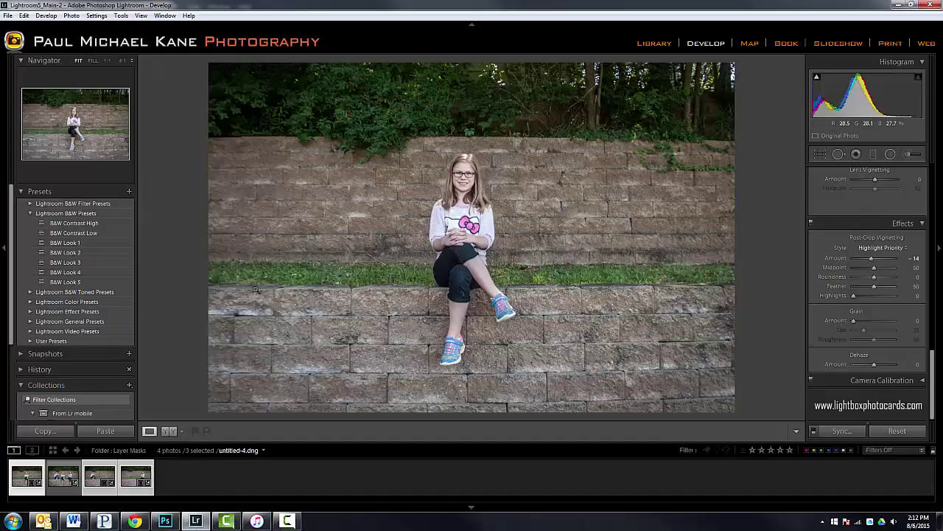
Step: Display the finished three-girl composite untitled-4-Edit.tif from the filmstrip
left_click(69, 480)
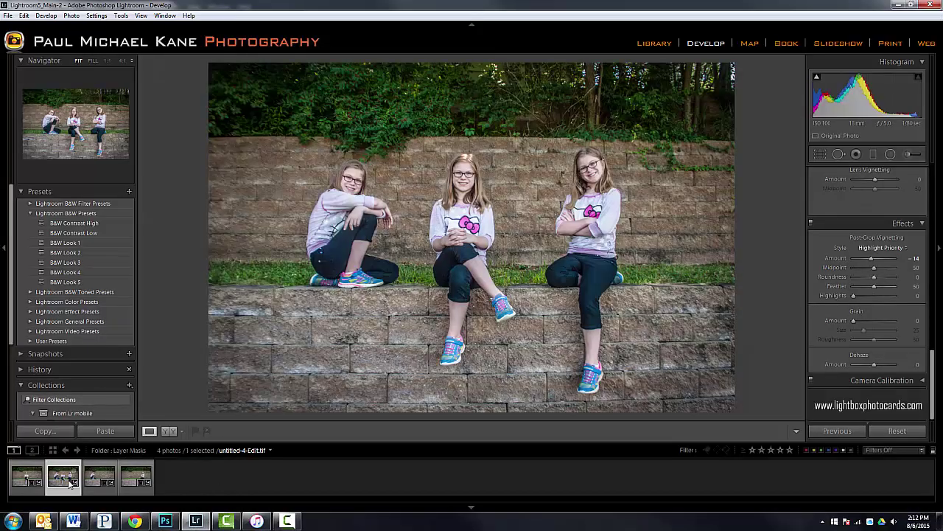